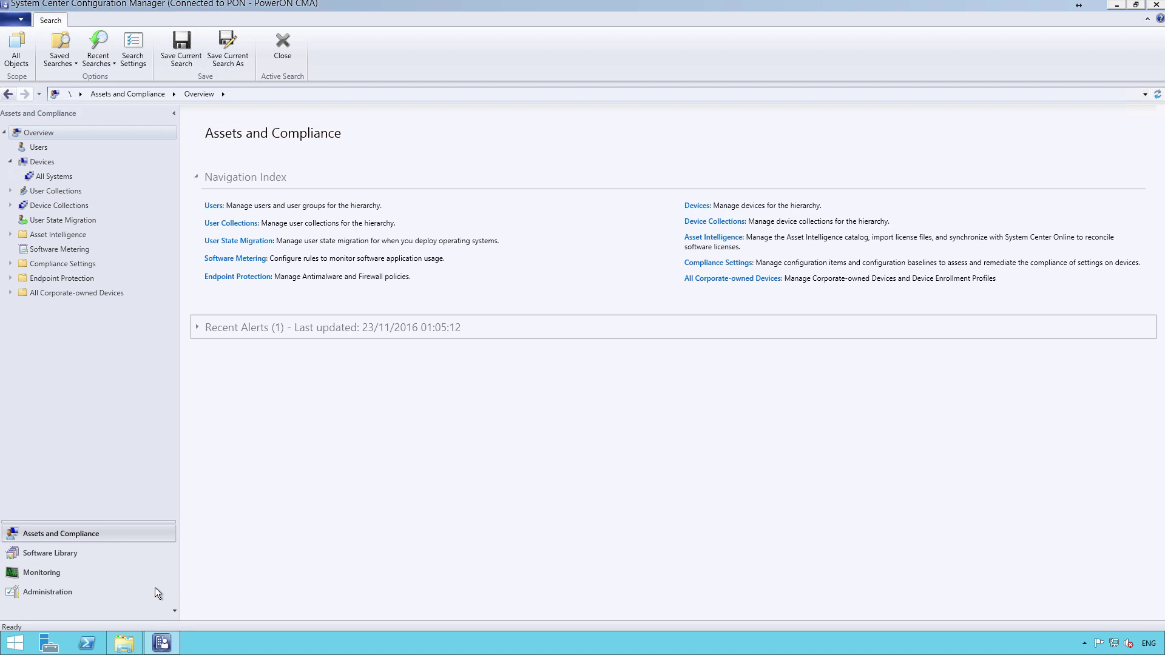
- Open Administration > Cloud Services > Updates and Servicing and autofit the Name column to read full update names
click(125, 590)
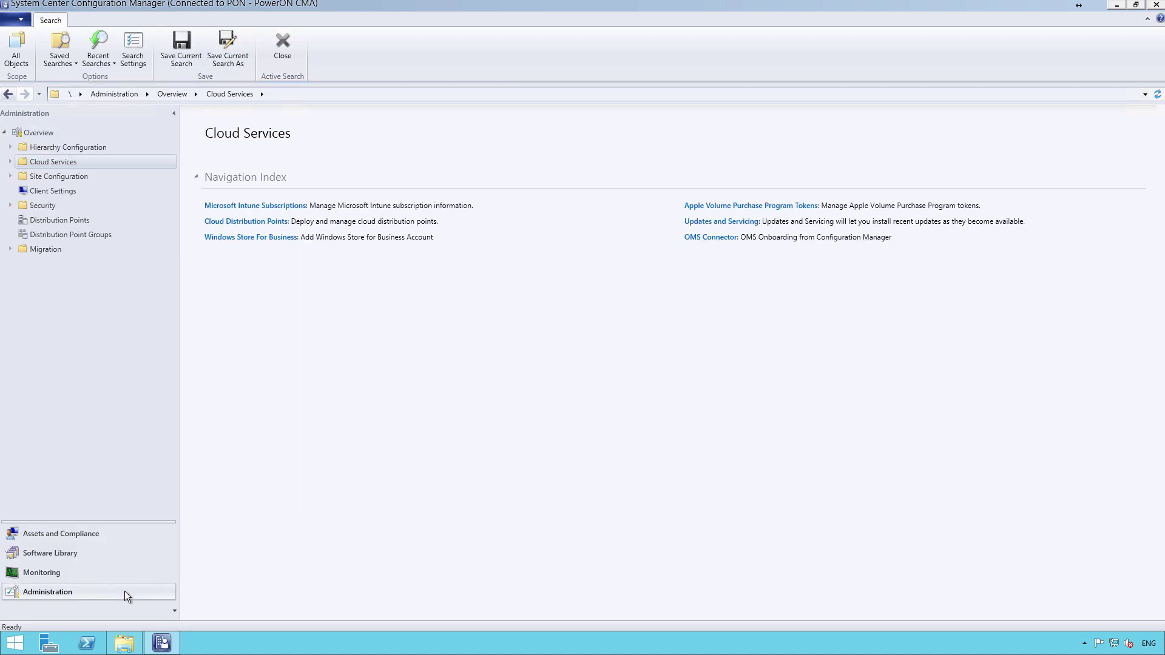
click(10, 163)
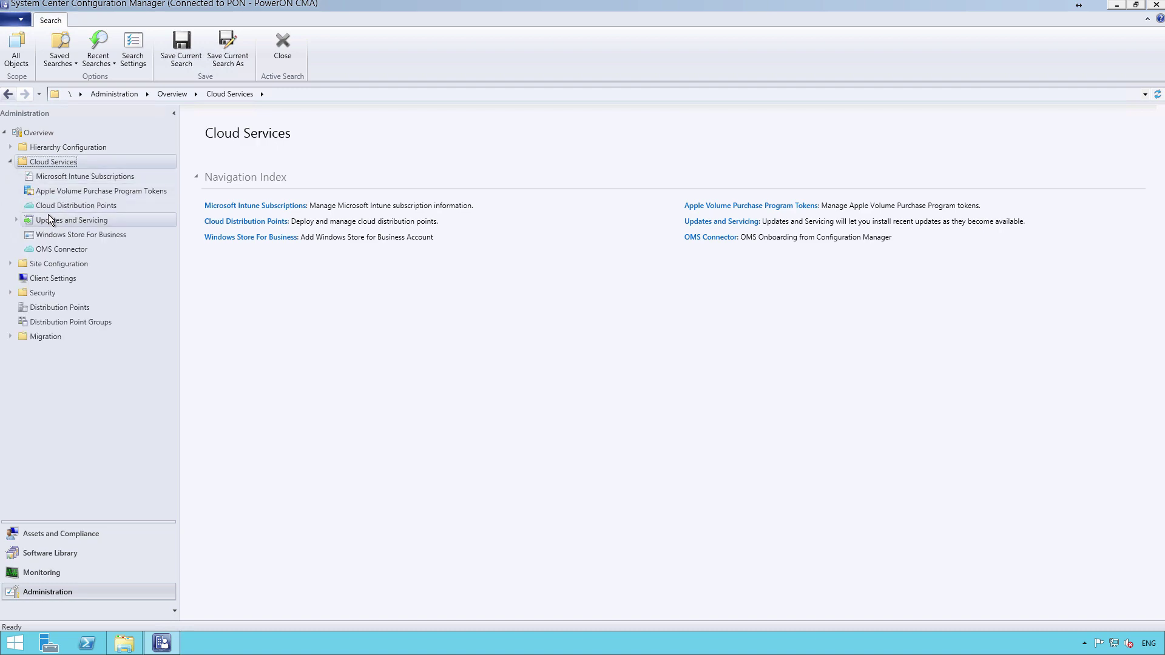
click(54, 233)
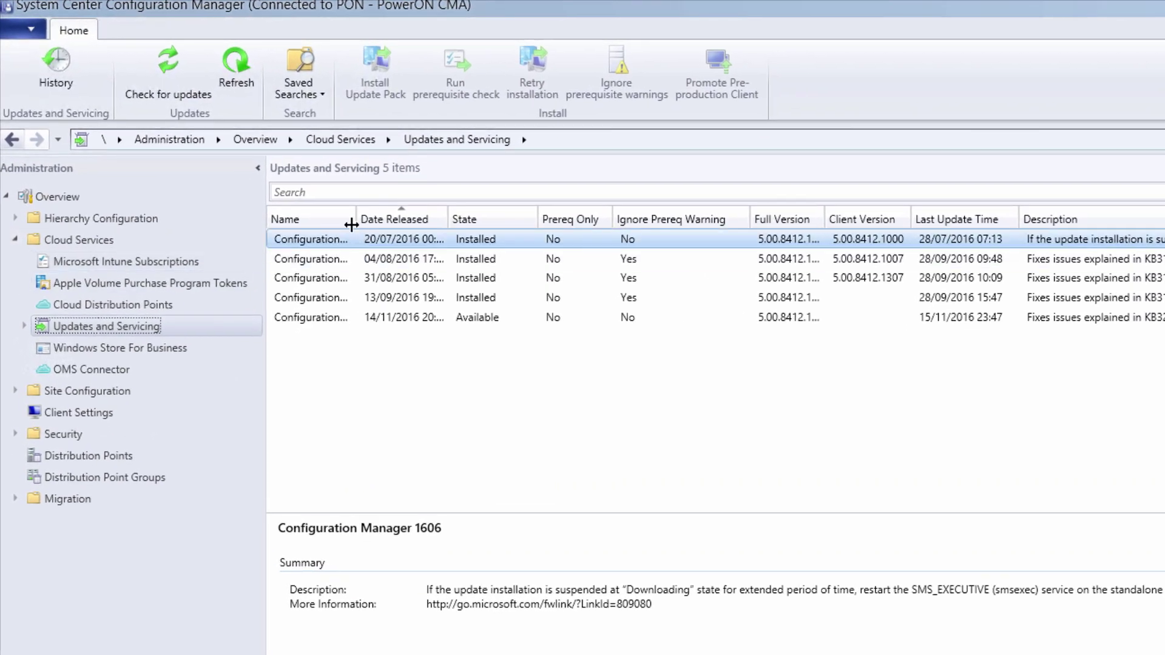
double_click(356, 217)
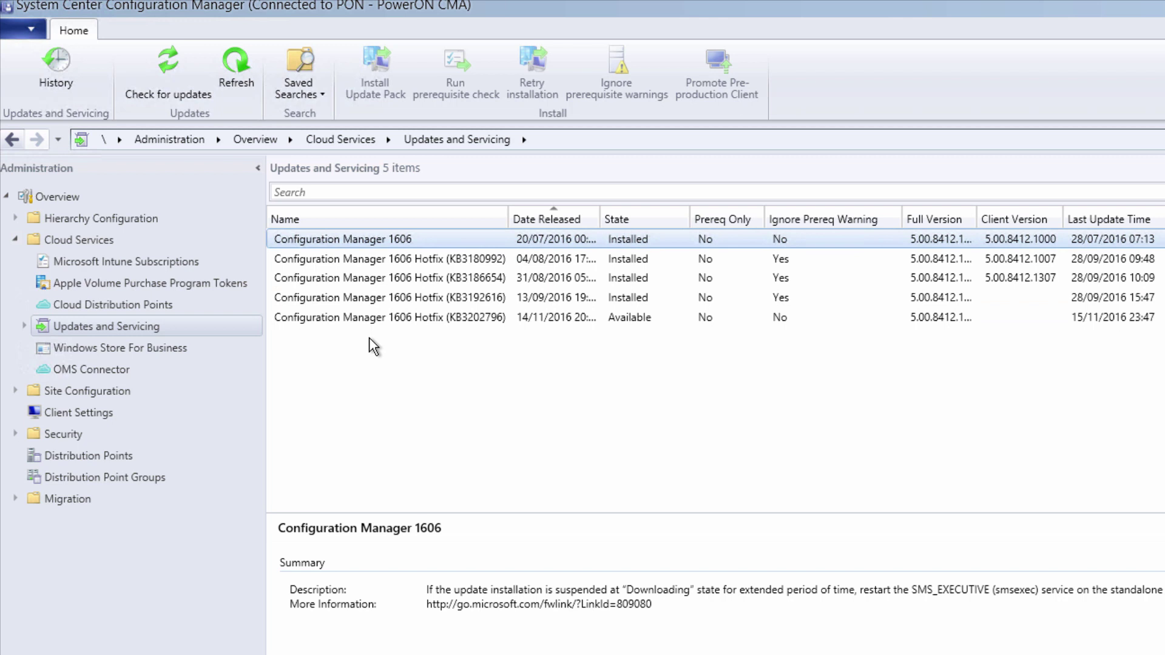
key(alt)
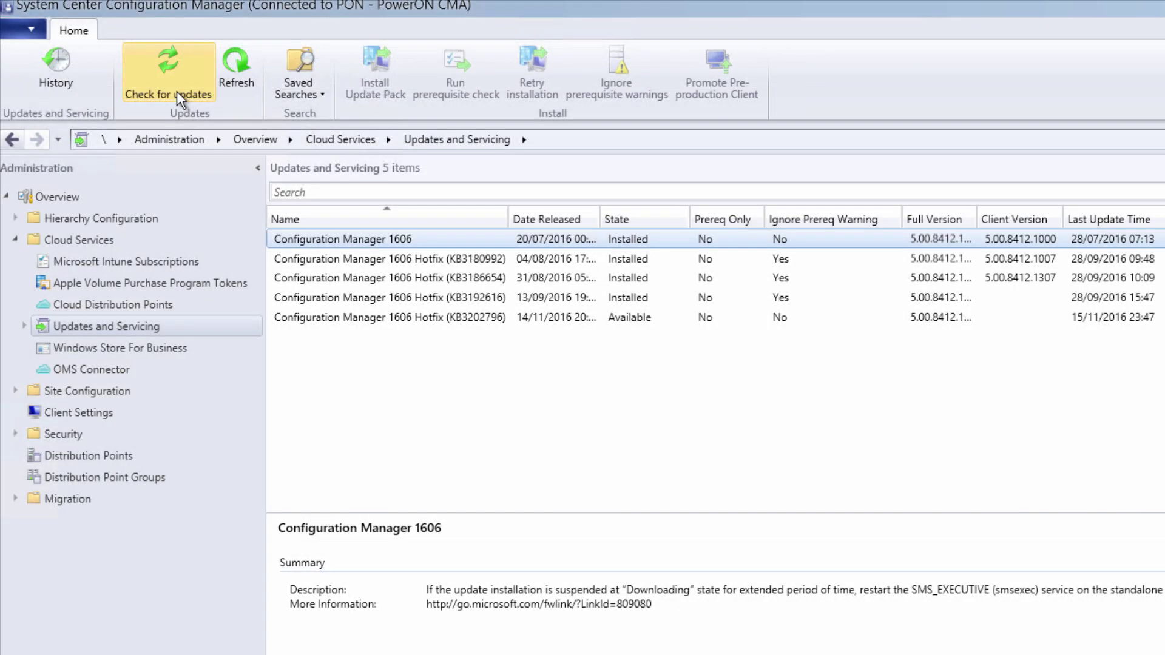
- Run Check for updates from the Home ribbon and acknowledge the started-check notice
click(176, 92)
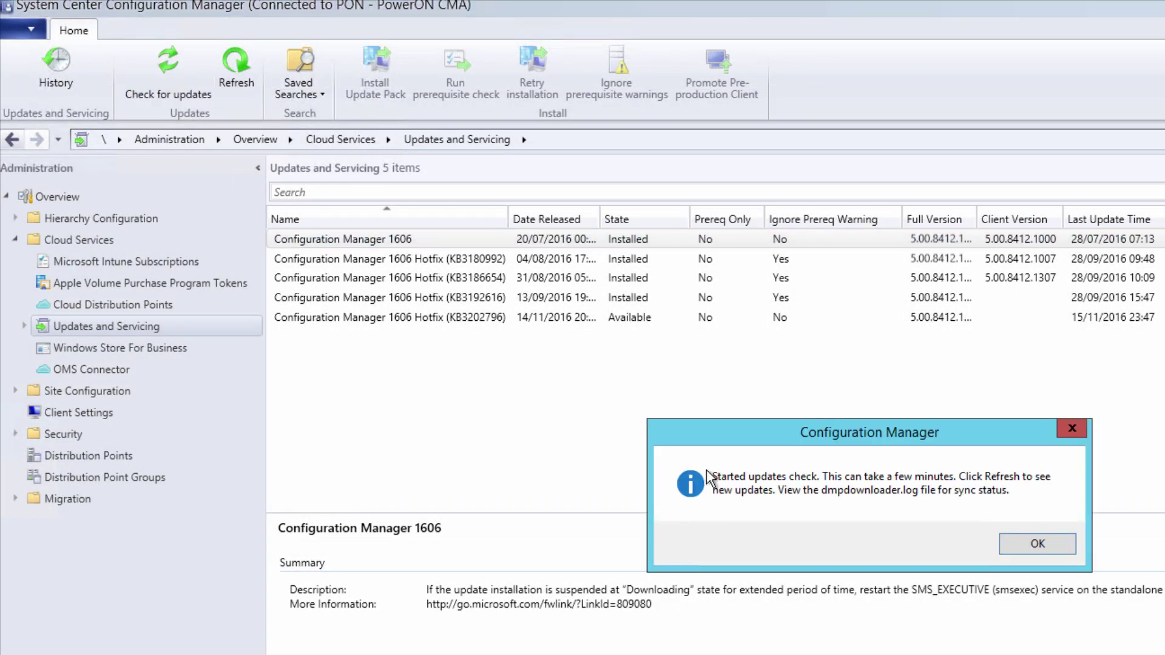
click(1024, 548)
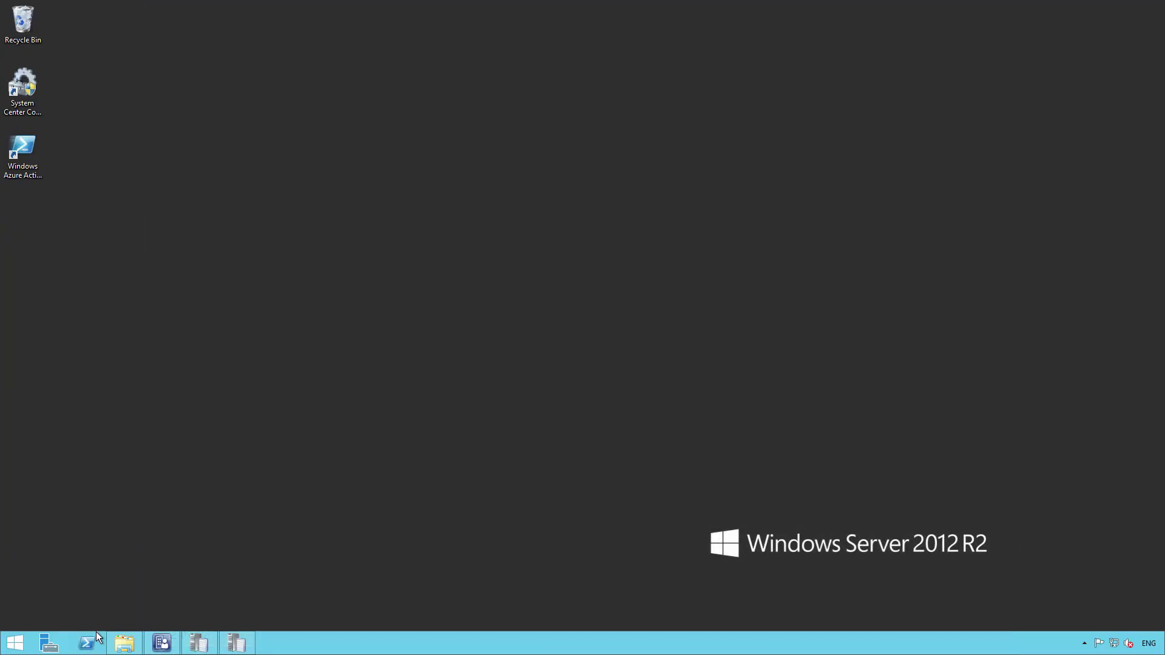
- Launch Windows PowerShell as administrator, accepting the UAC prompt
right_click(91, 642)
click(100, 543)
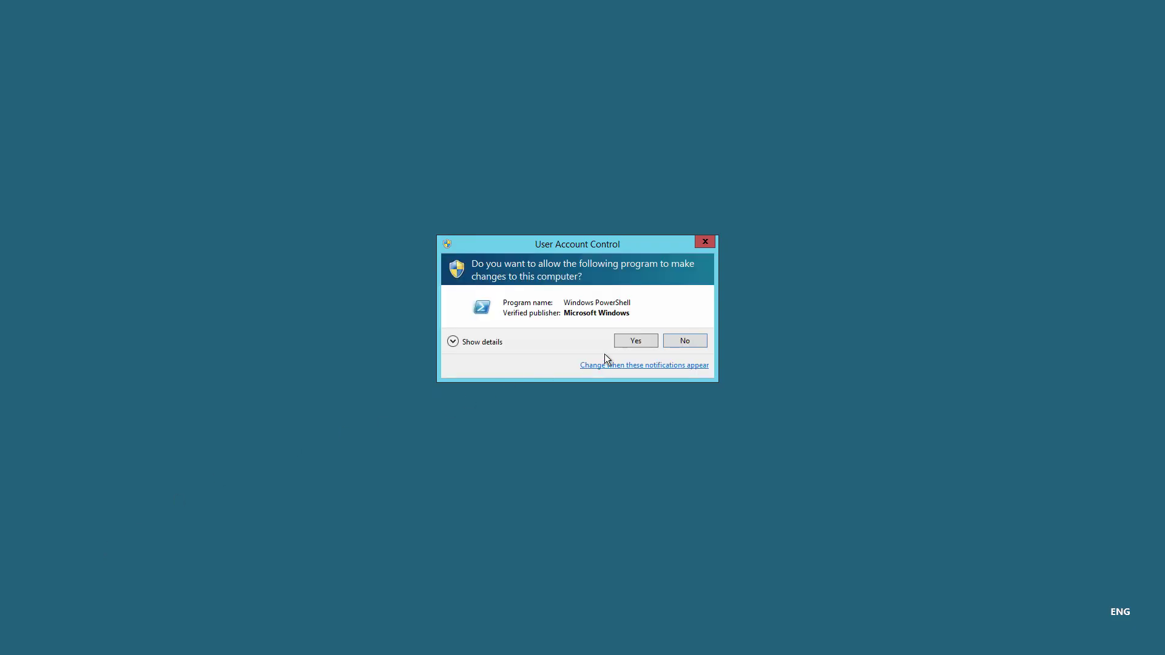
click(625, 343)
- From C:\EnableFastRing, run the EnableFastUpdateRing1610 script against site server PonconfigMgr01
text(cd c:\)
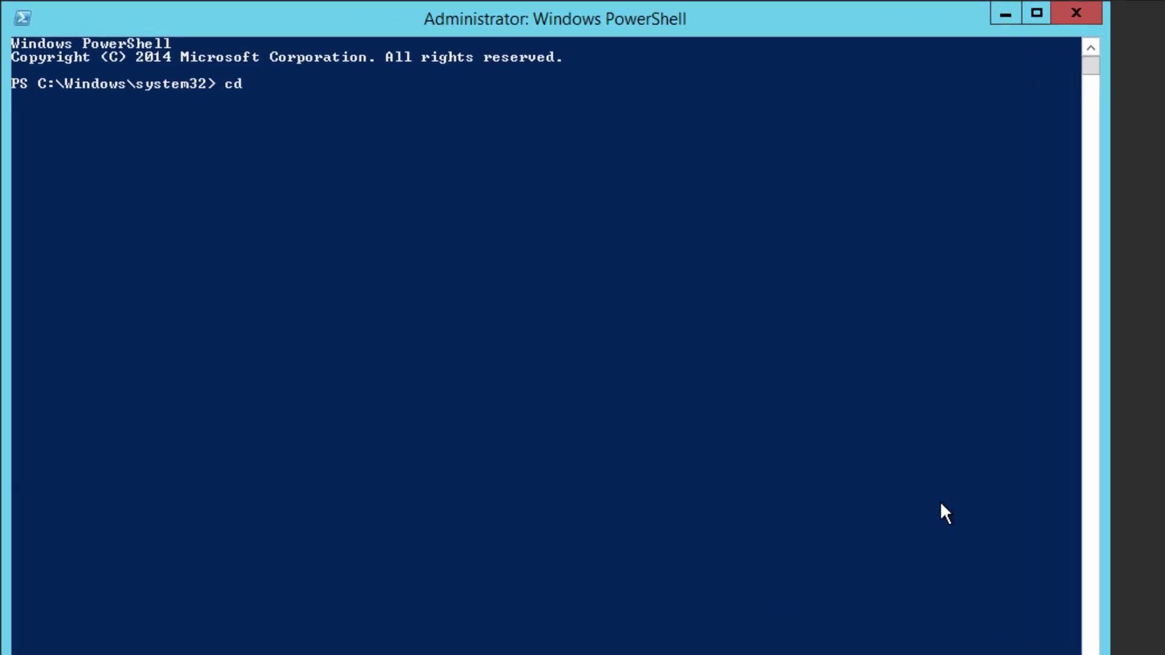
key(Return)
text(cd .\EnableFastRing)
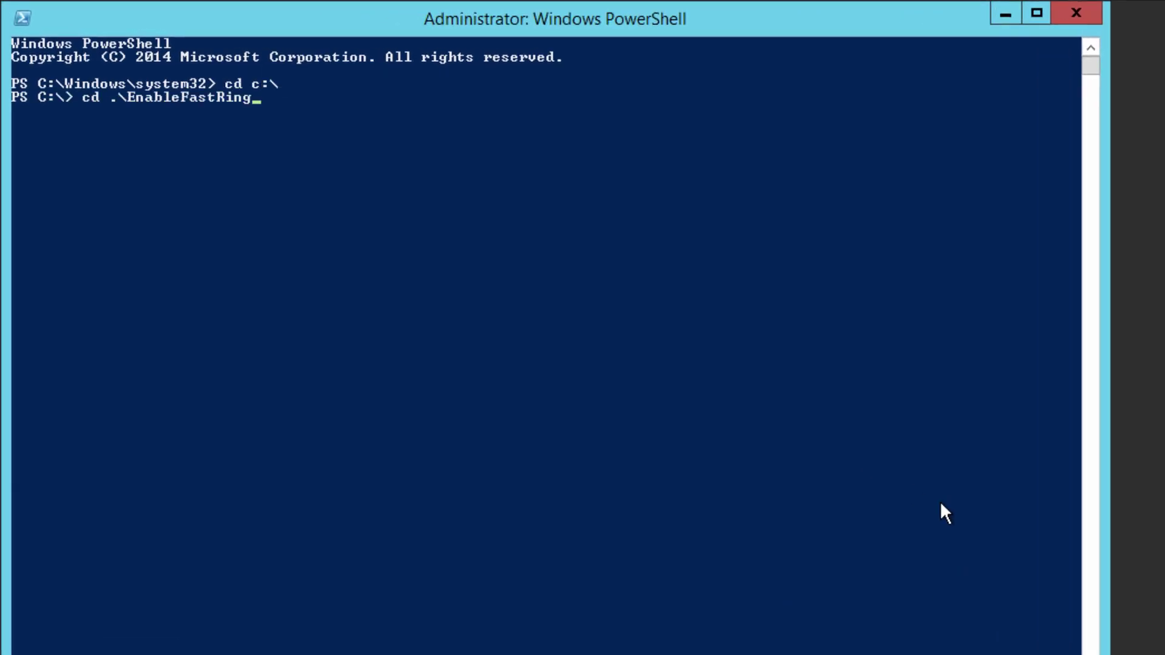
key(Return)
text(cls)
key(Return)
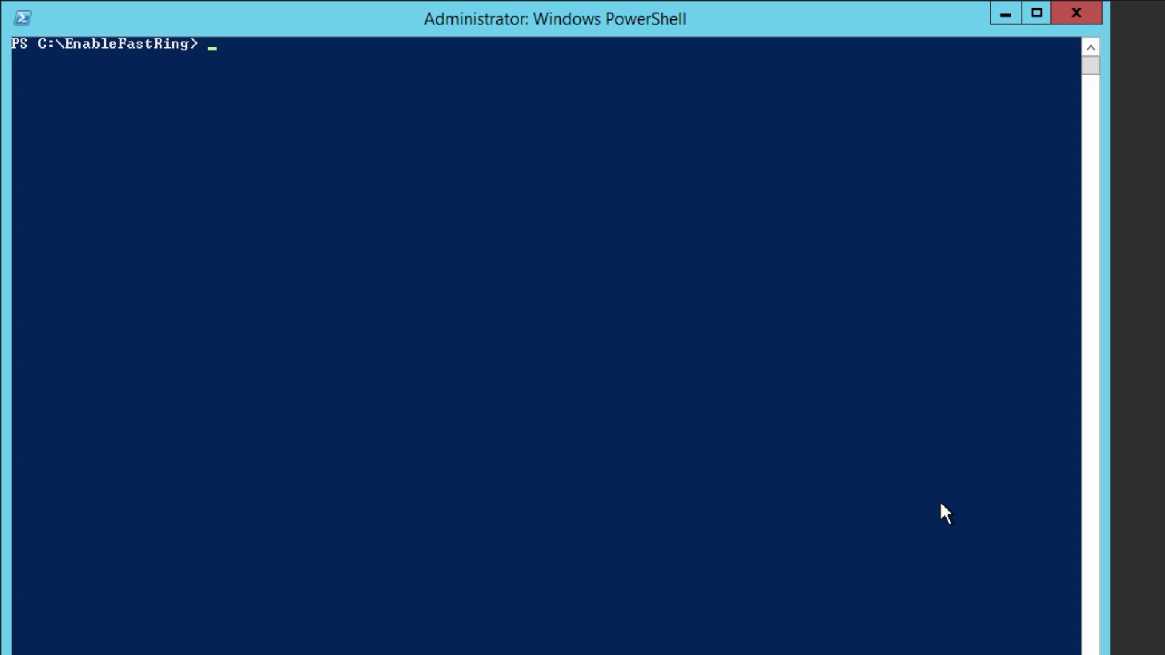
right_click(940, 501)
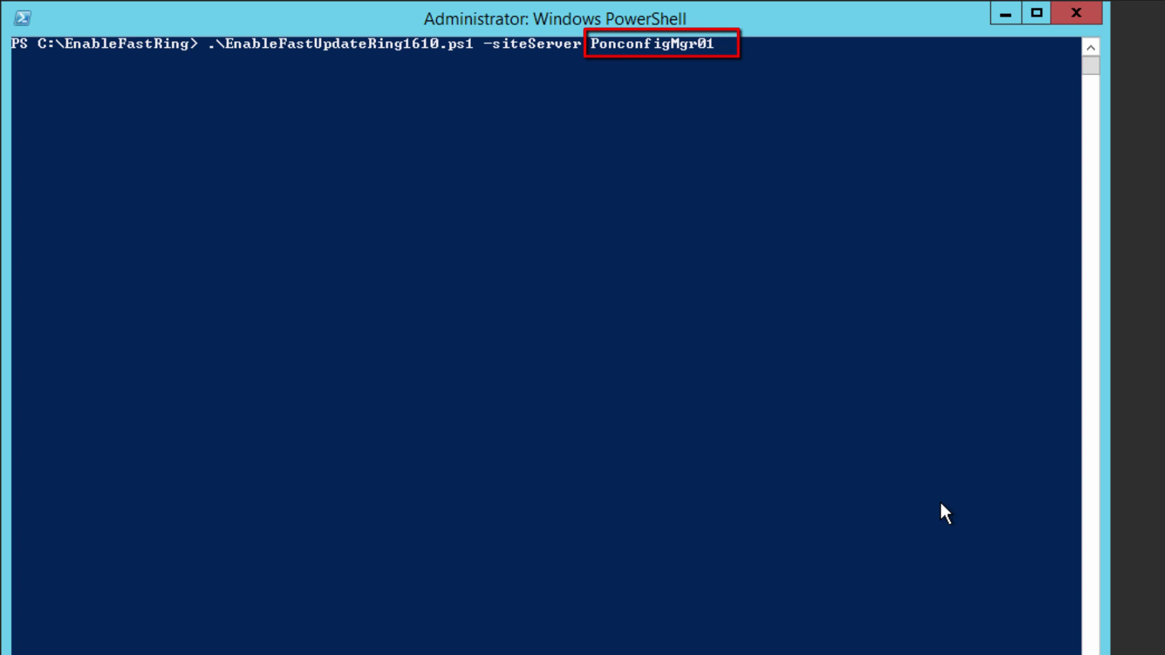
key(Return)
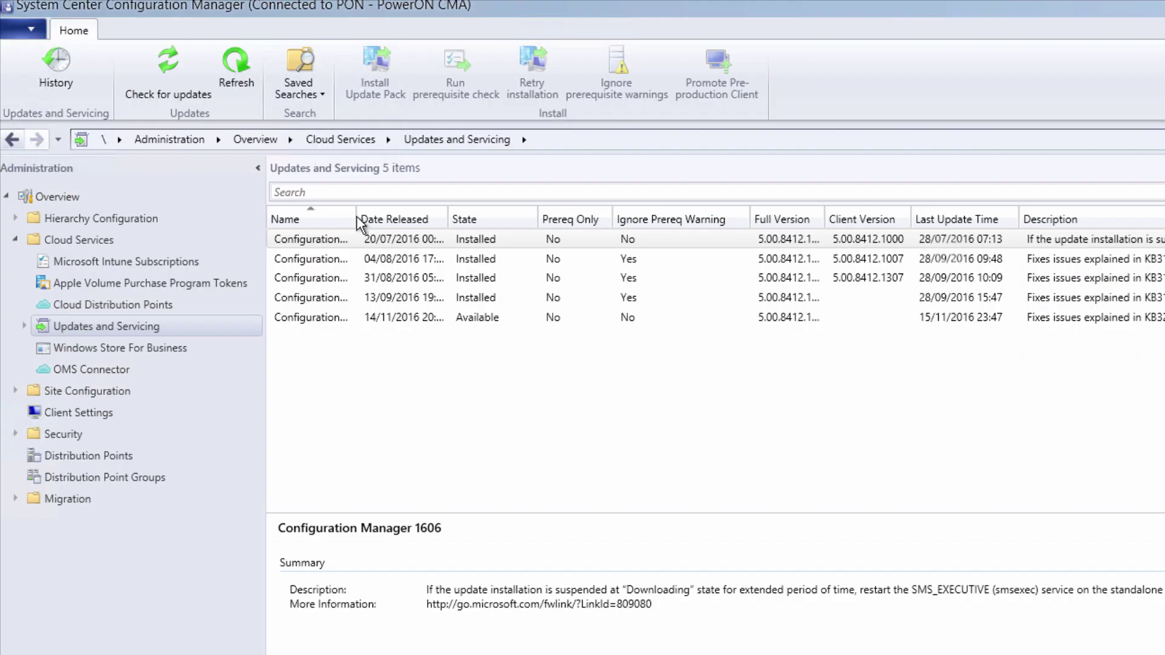
- Autofit the Name column and run another update check, dismissing the notice
double_click(356, 220)
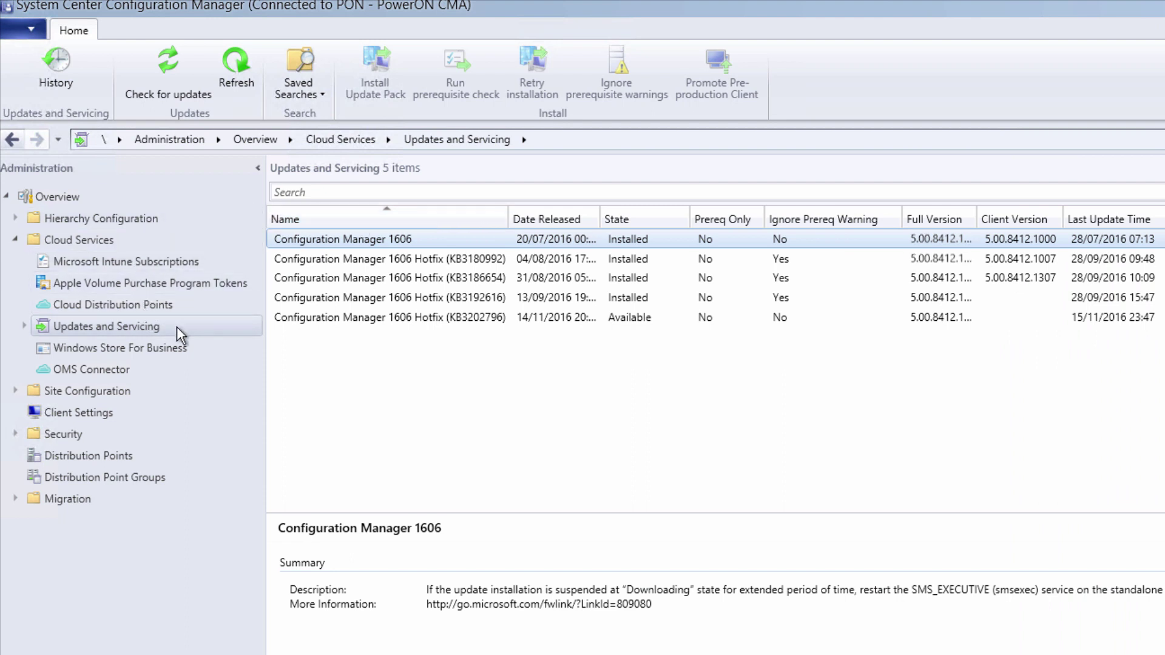
click(177, 91)
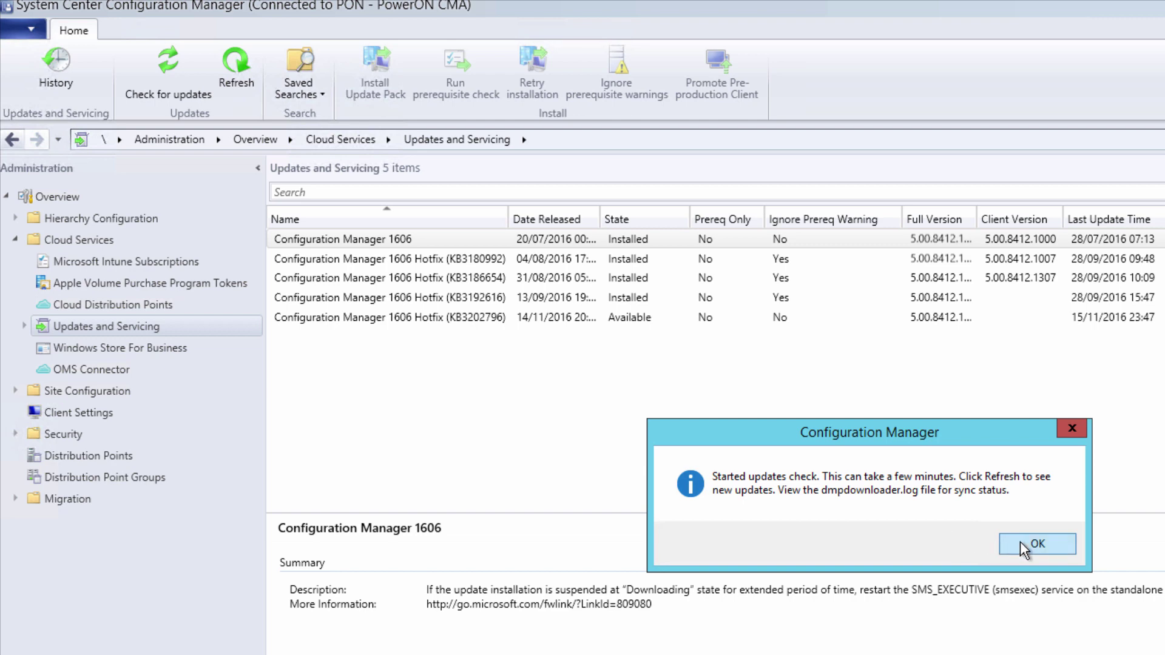
click(1036, 544)
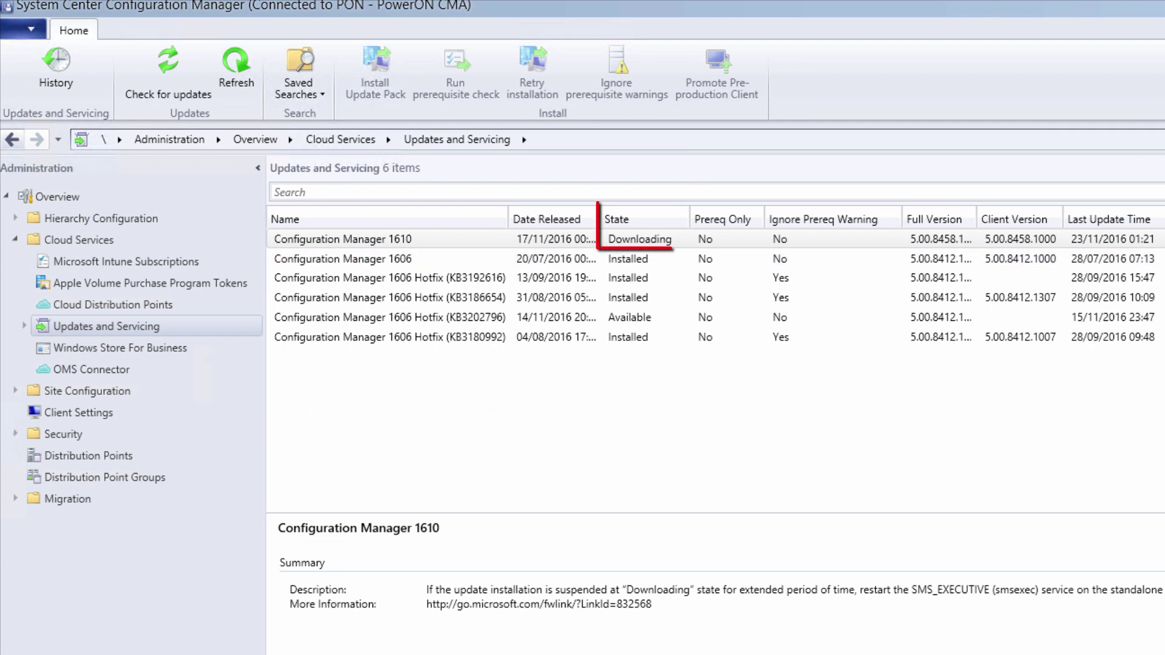
- Refresh the update list and show the installation status of Configuration Manager 1610
key(F5)
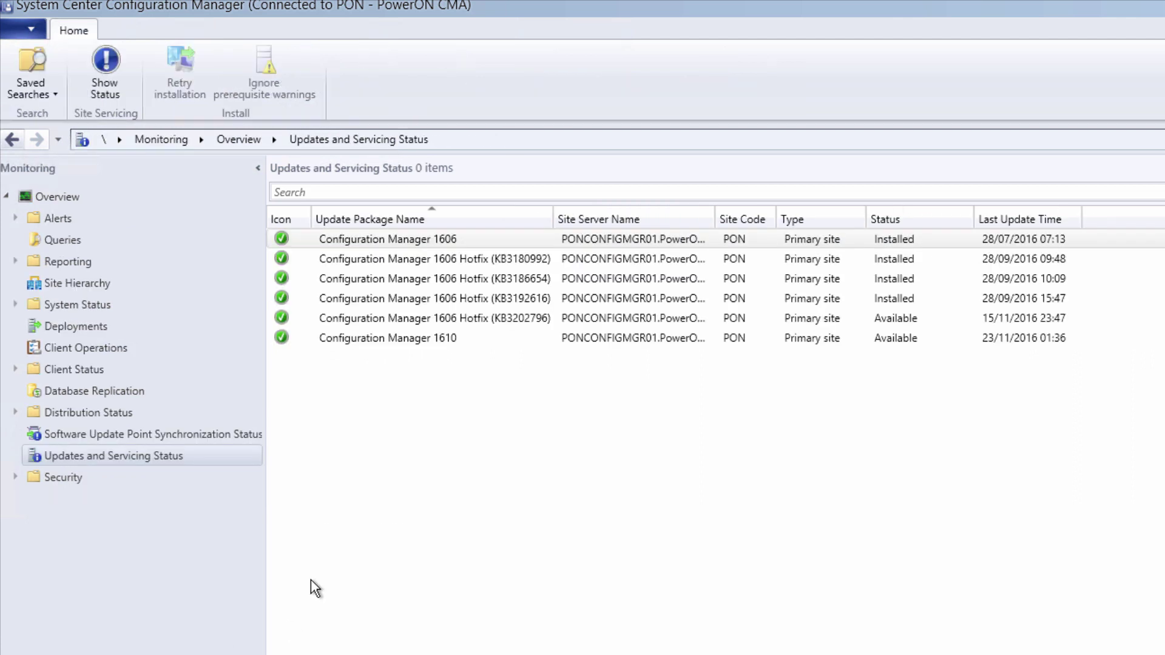
click(483, 341)
right_click(482, 341)
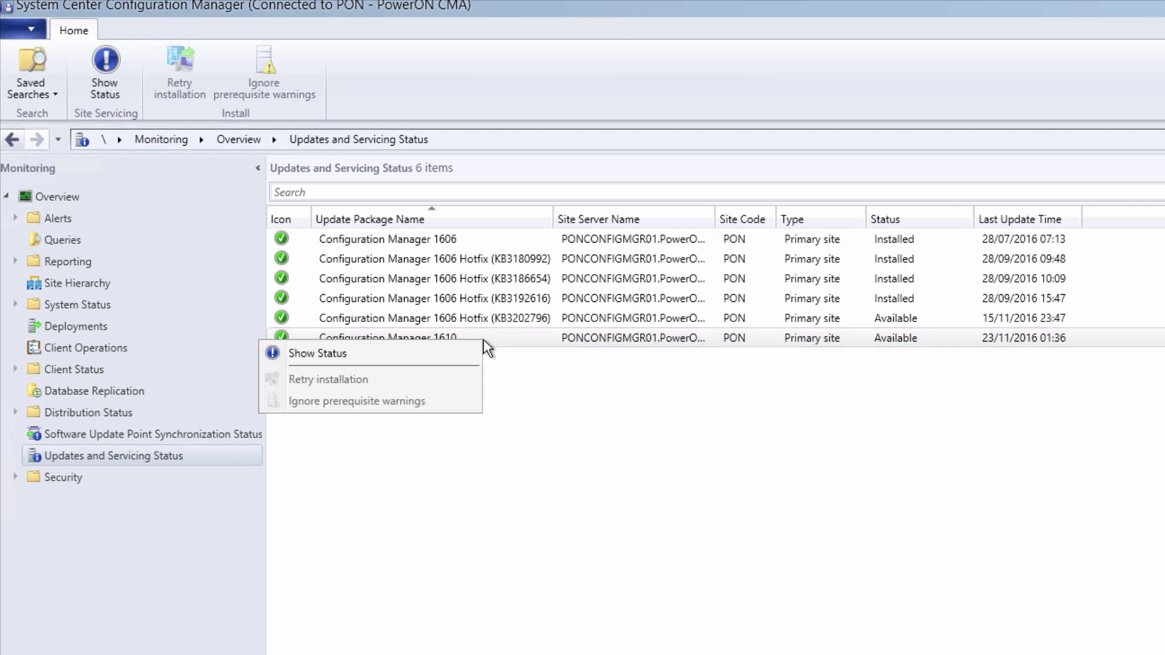
click(465, 353)
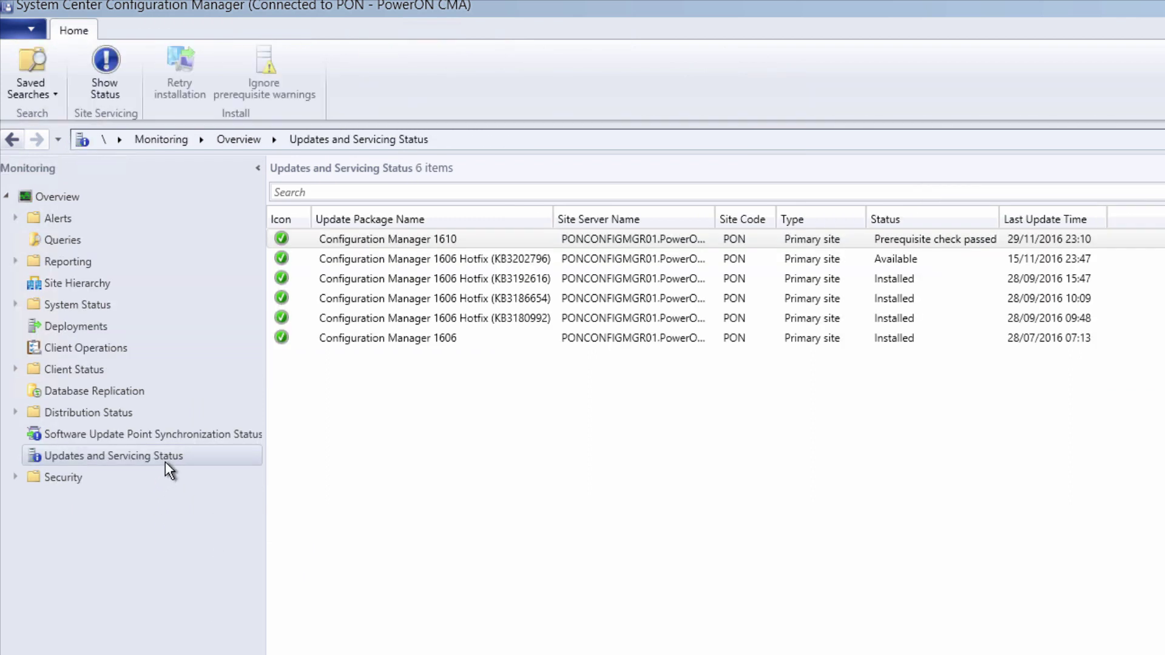
click(301, 240)
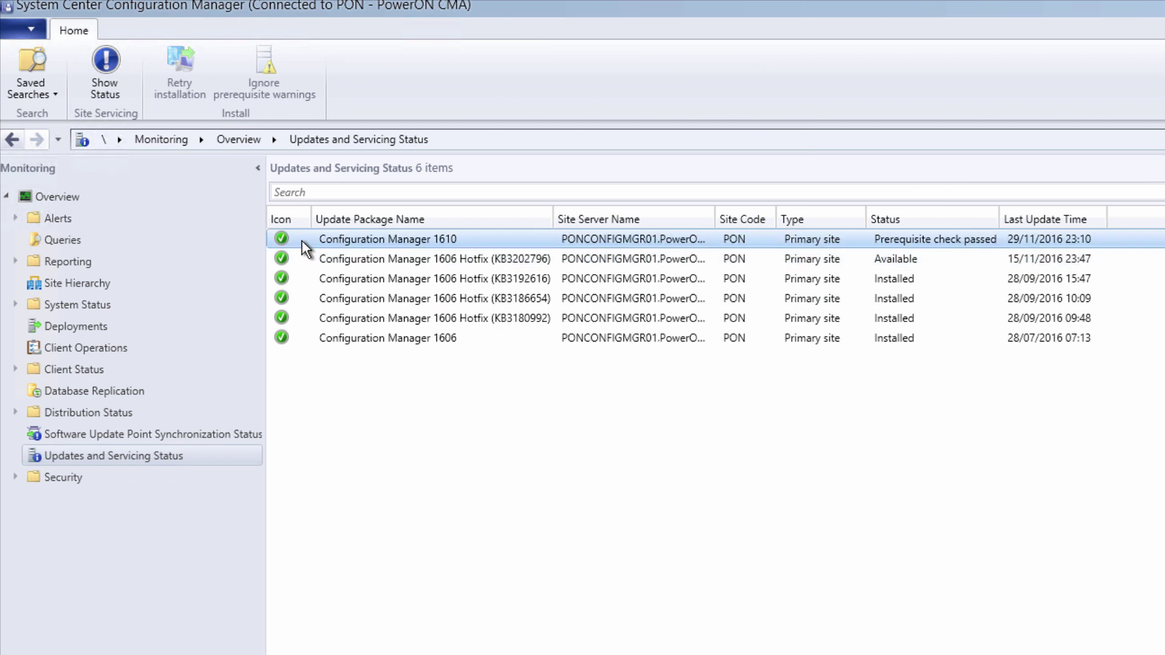
right_click(302, 240)
click(283, 252)
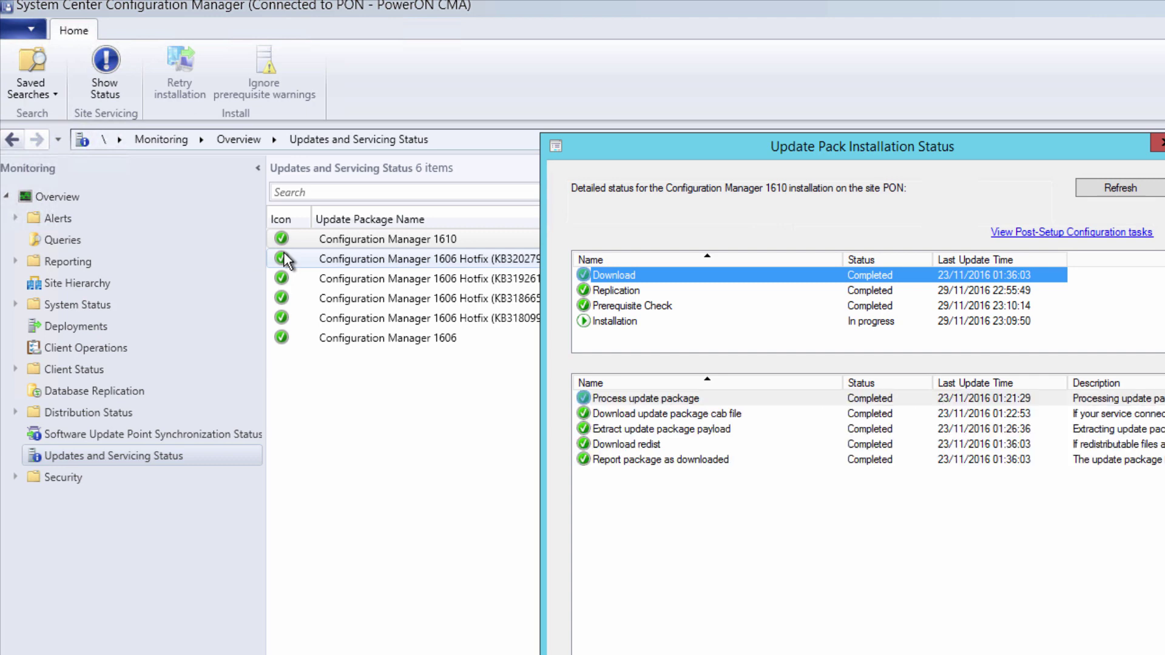
click(613, 291)
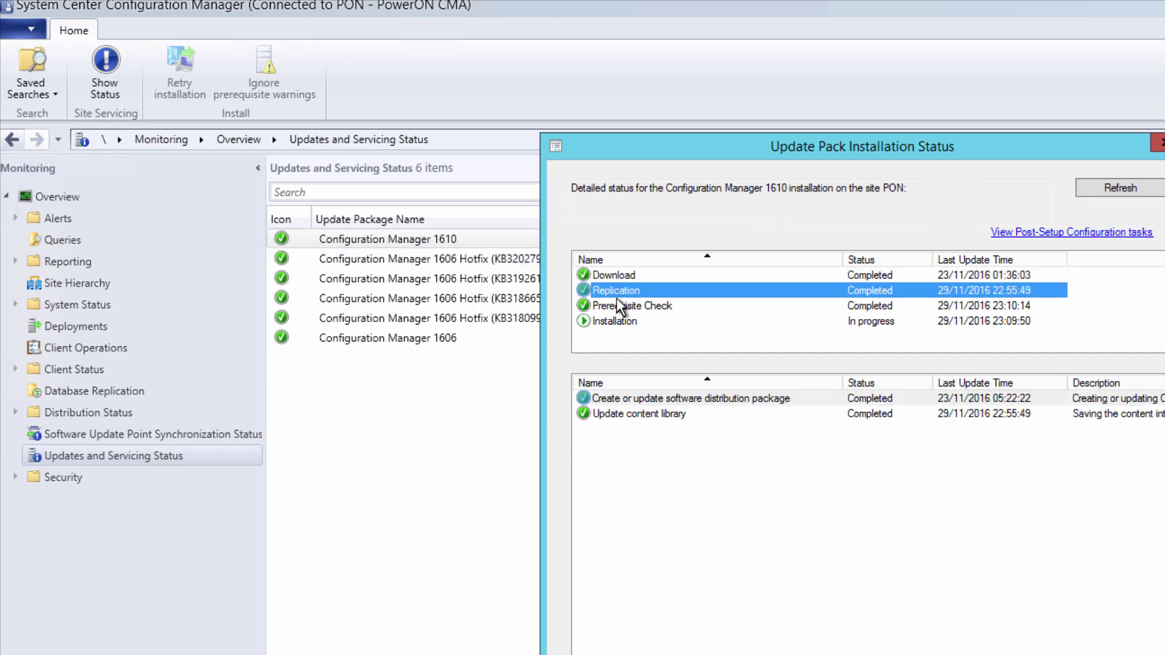
click(616, 303)
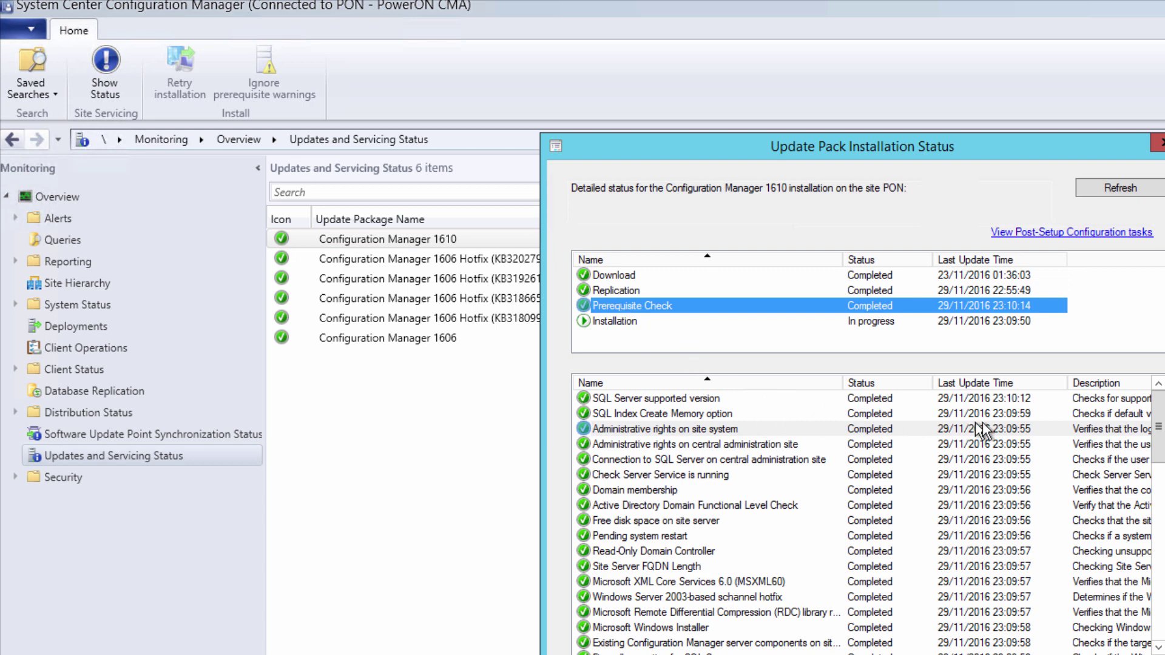
drag(1159, 452, 1155, 611)
- Find 'Prereq check passed, site installation will continue.' in ConfigMgrSetup.log and return to the update list
key(Escape)
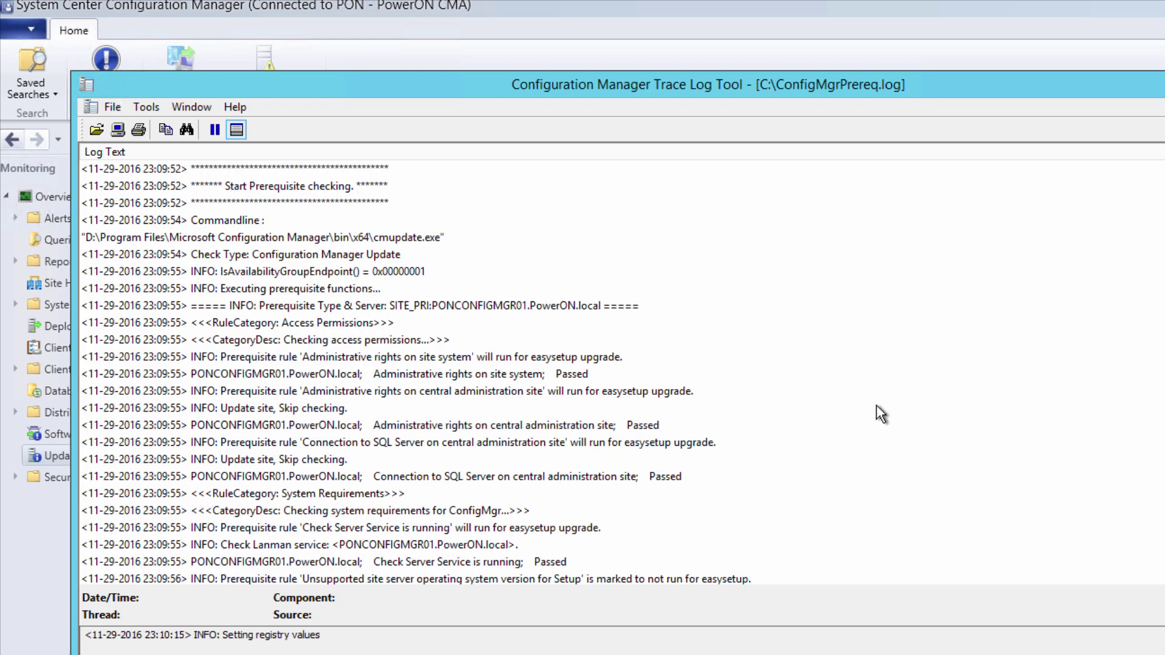
scroll(885, 426, down, 15)
scroll(885, 426, down, 20)
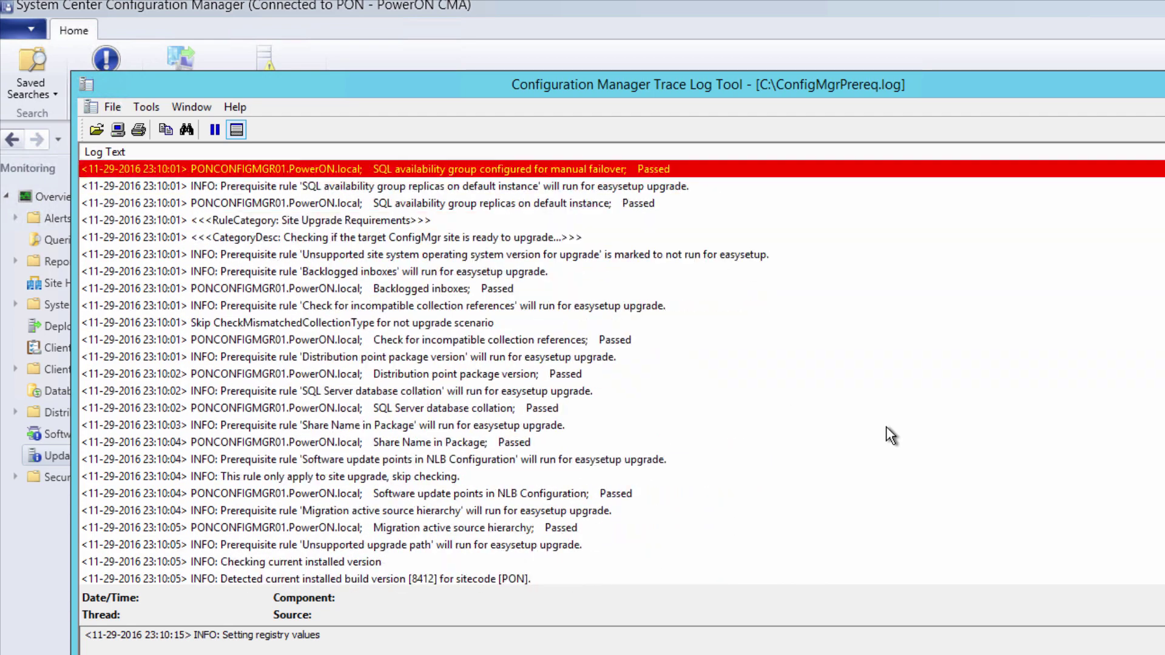
scroll(885, 426, down, 20)
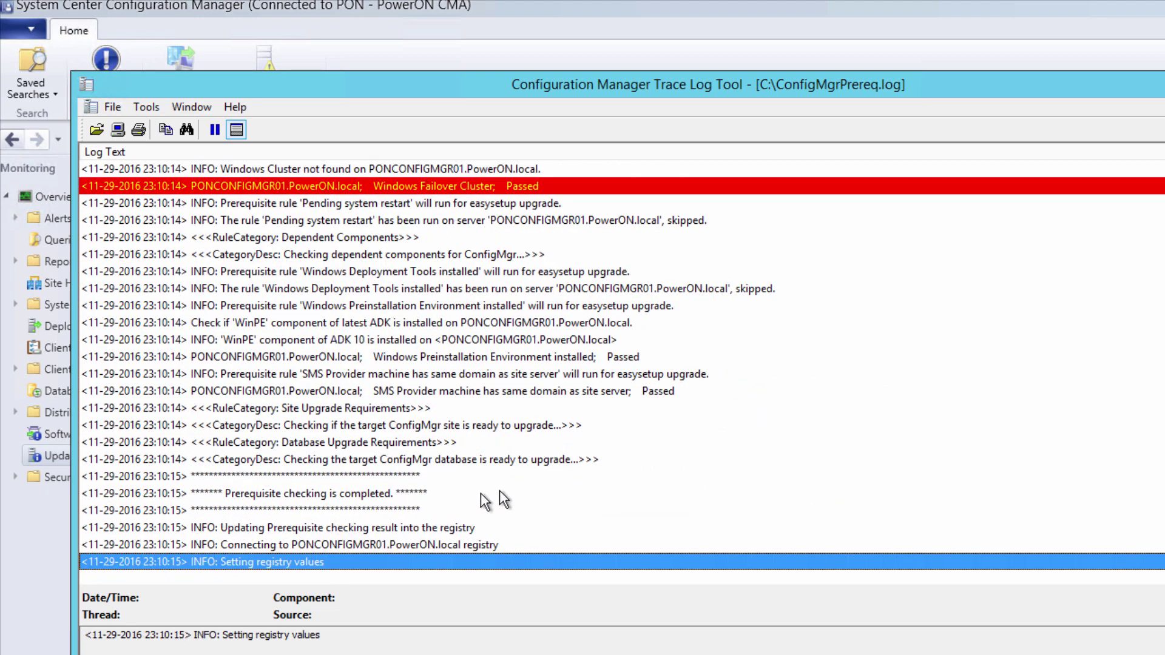
click(1139, 150)
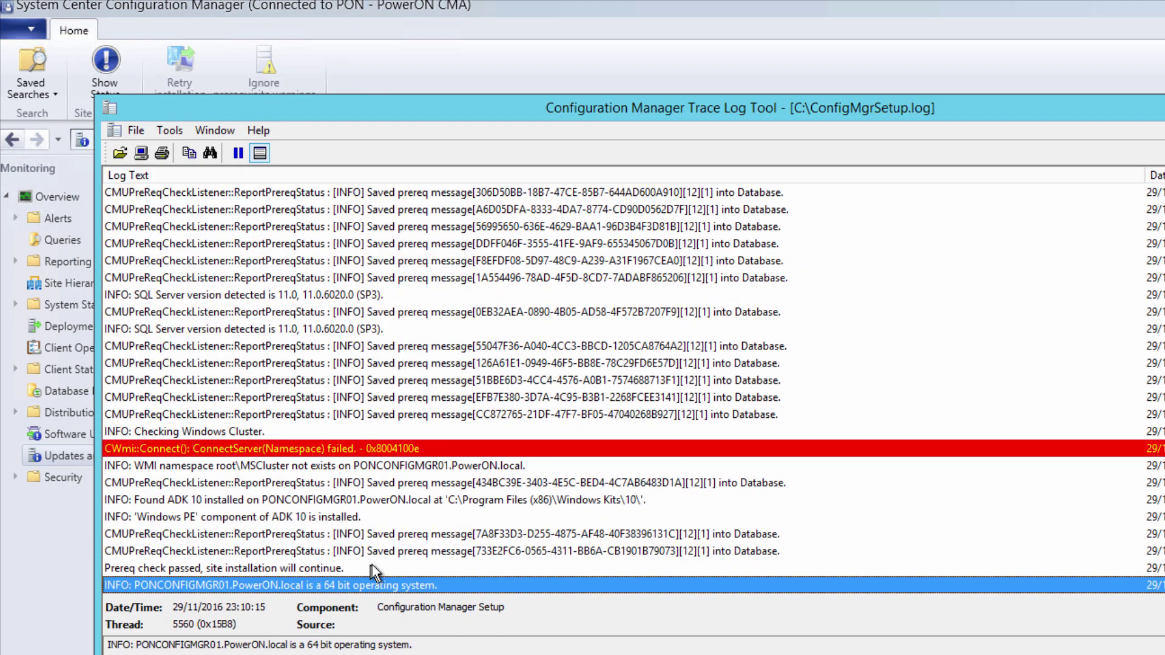
click(485, 569)
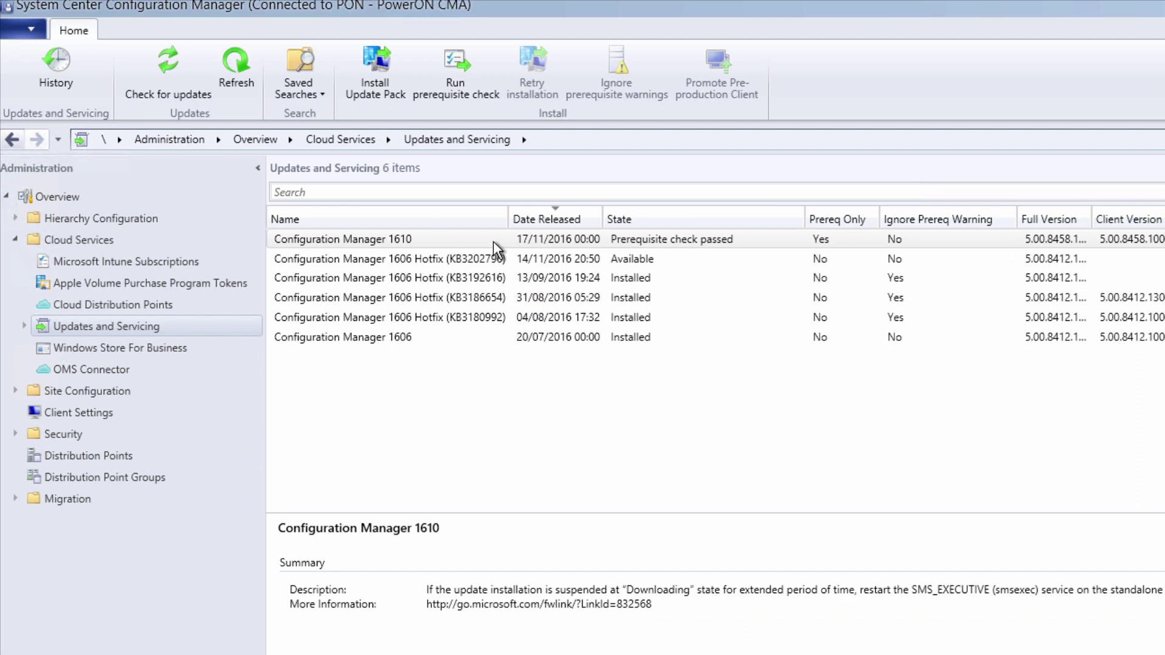
- Choose Install Update Pack for Configuration Manager 1610 to open the Updates Wizard
right_click(494, 241)
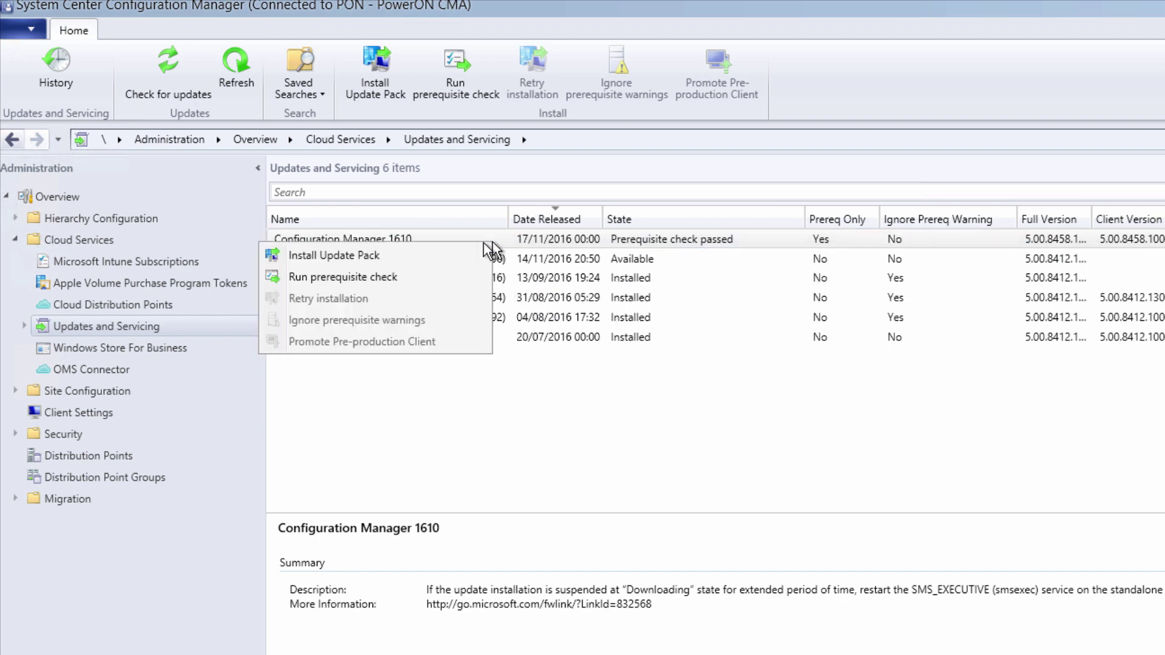
click(458, 251)
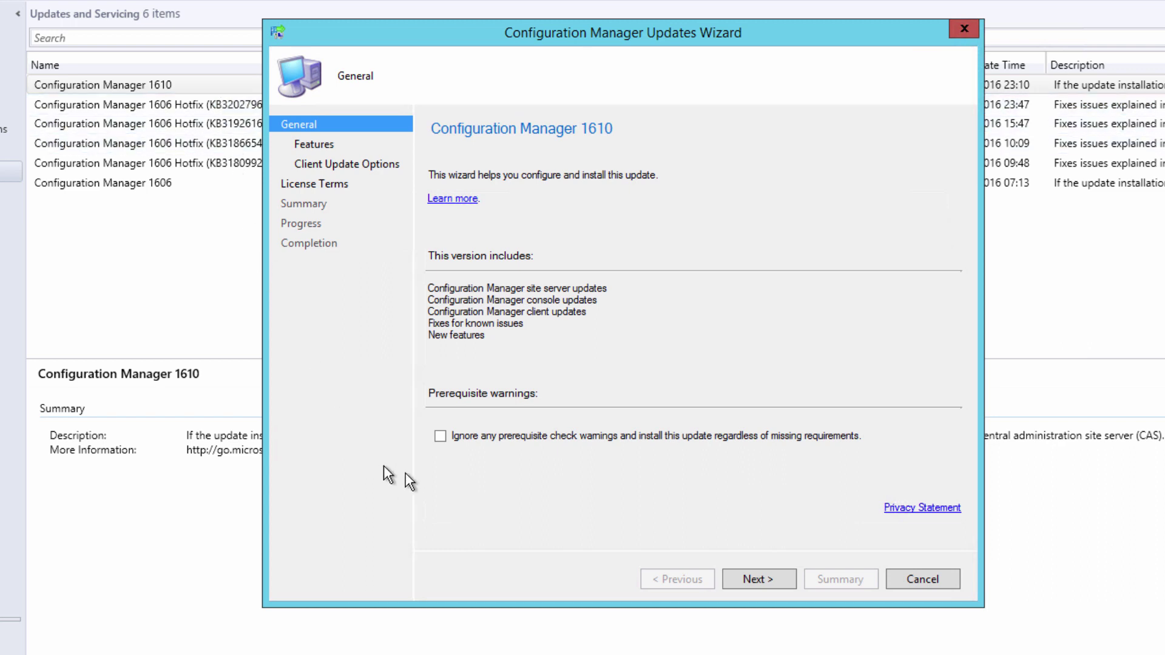
- Enable the Pre-release Client Peer Cache and Cloud Management Gateway features in the Updates Wizard
click(776, 580)
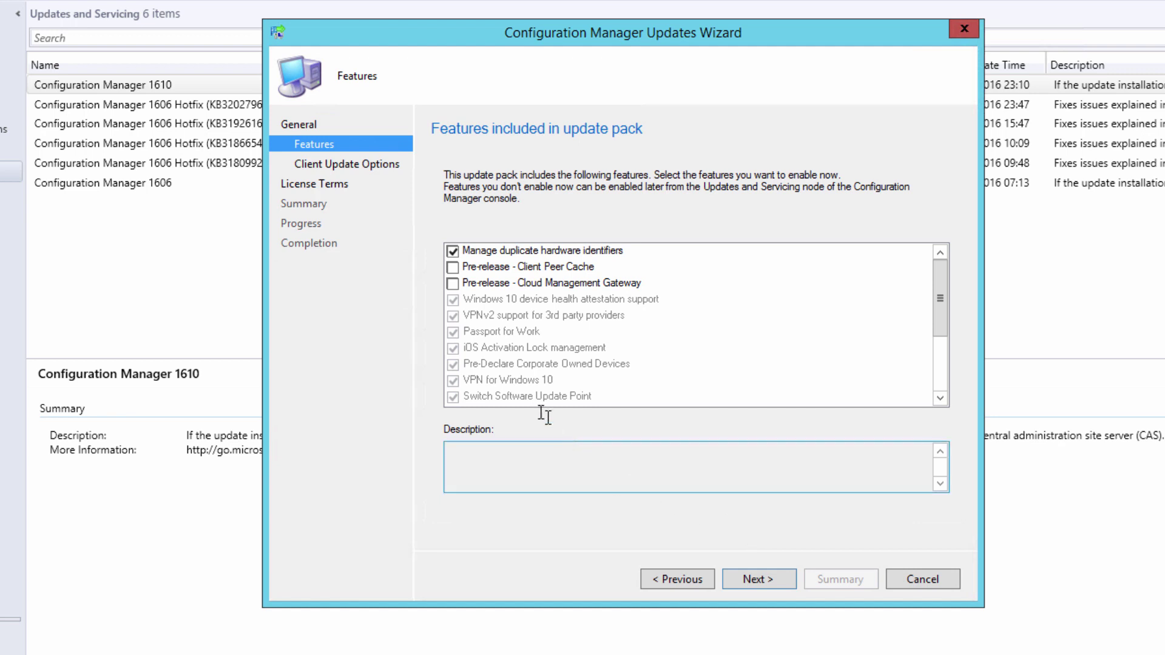
click(452, 269)
click(454, 282)
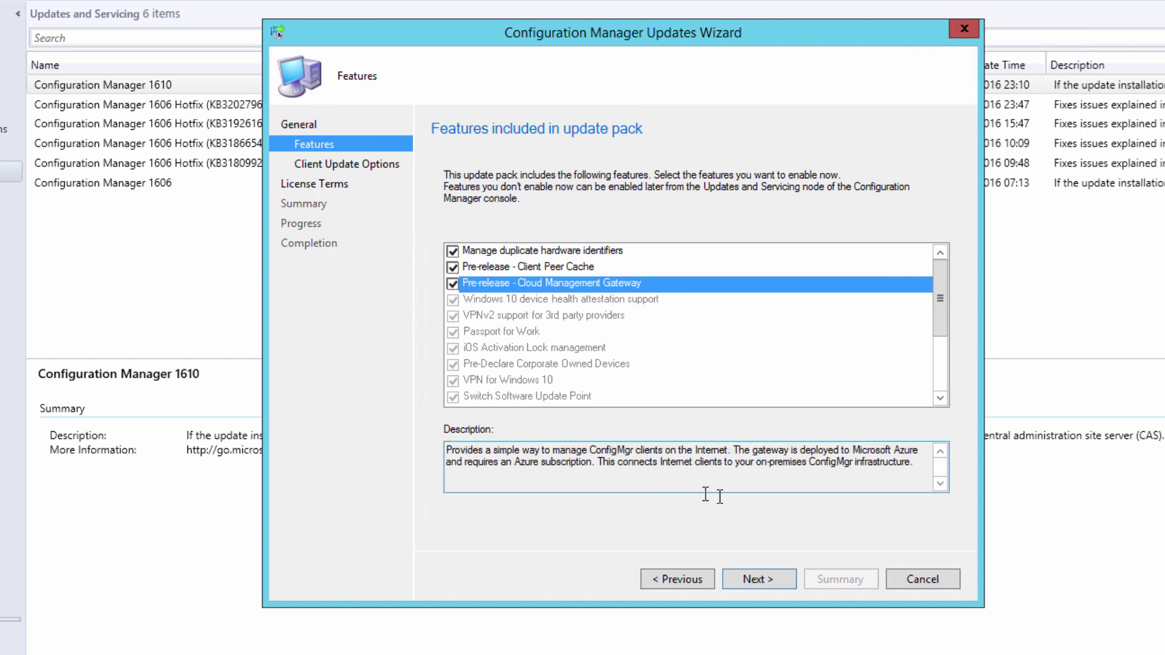
click(790, 581)
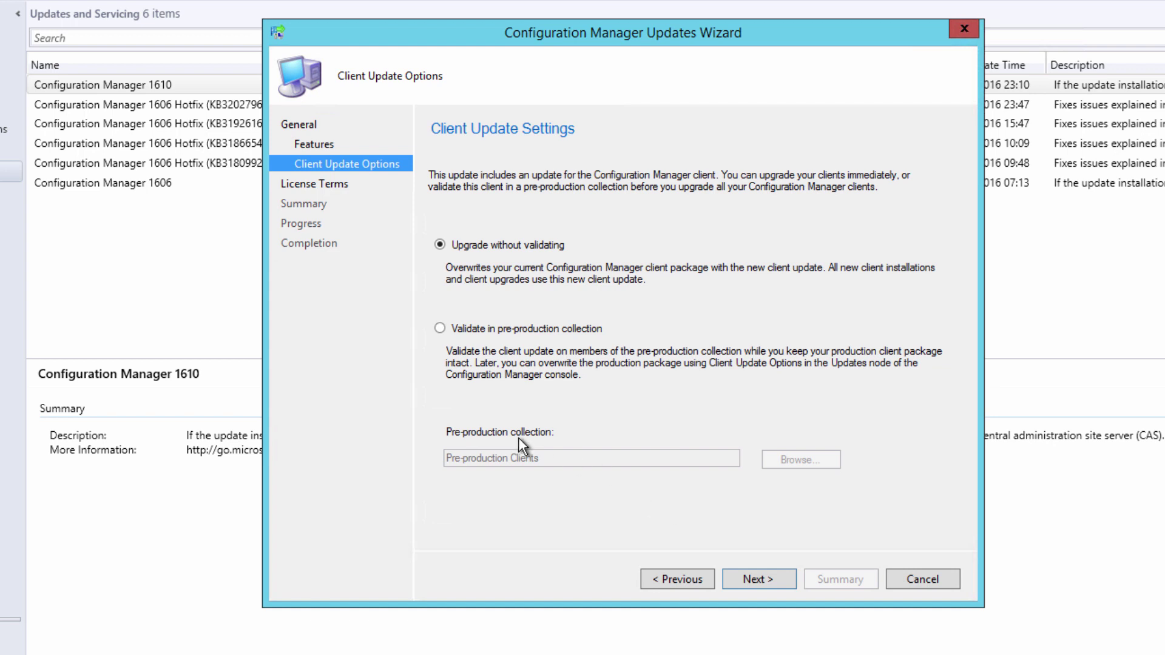
- Set client update settings to Upgrade without validating
click(481, 332)
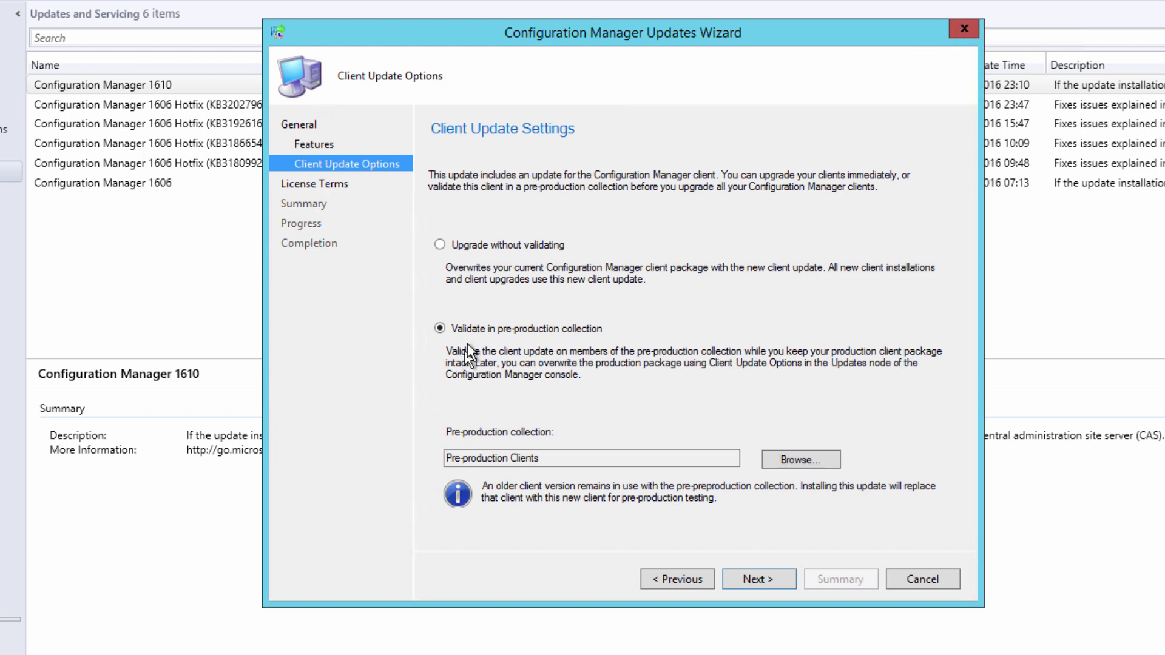
click(440, 245)
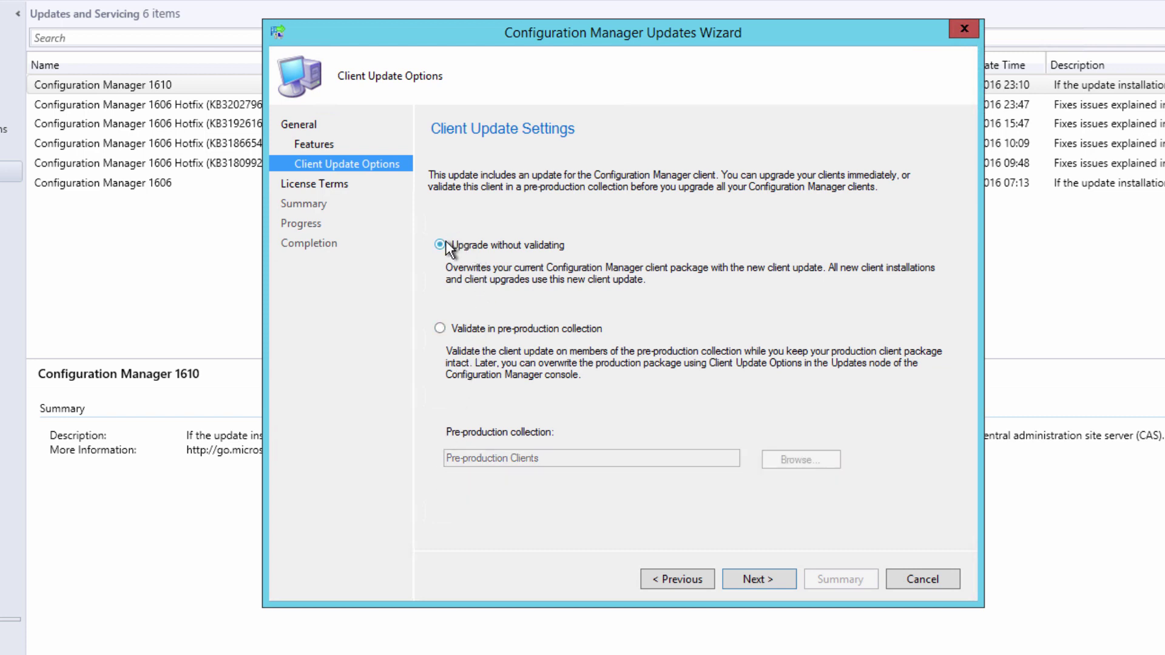
click(782, 574)
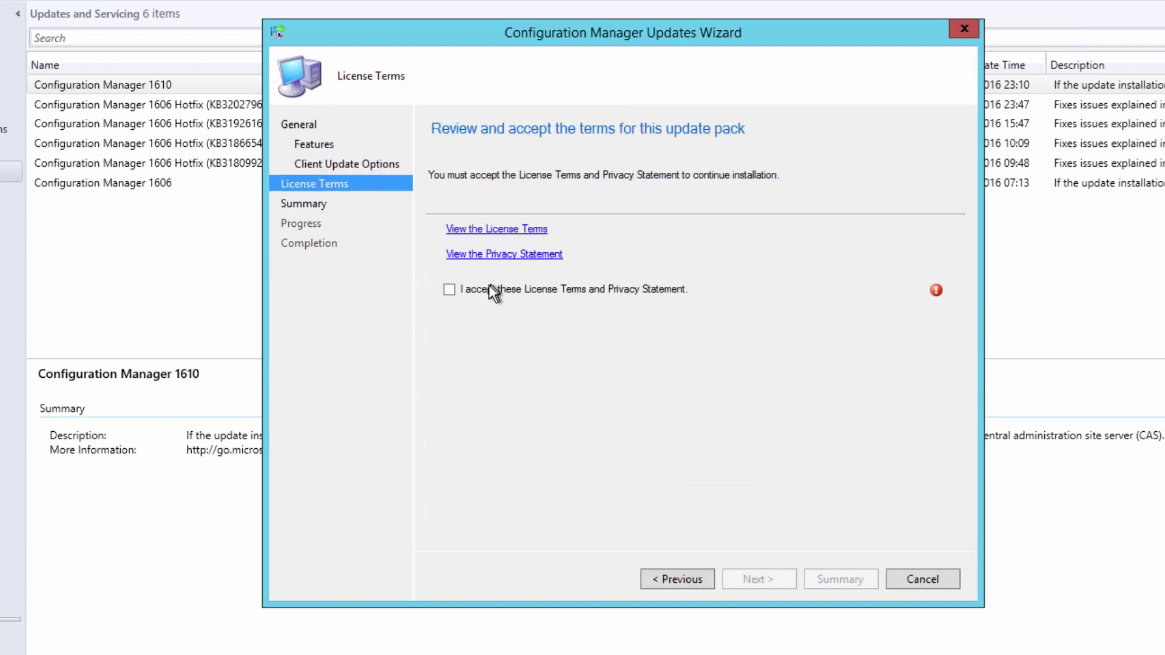
- Accept the license terms and finish the Updates Wizard for 1610
click(449, 290)
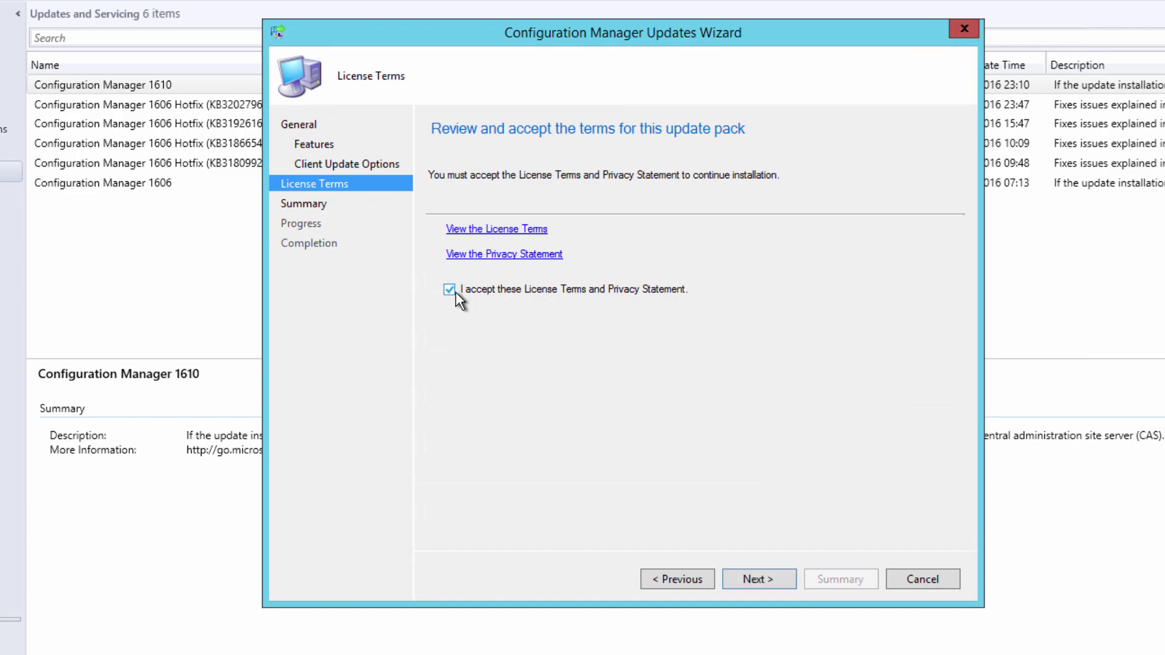
click(771, 582)
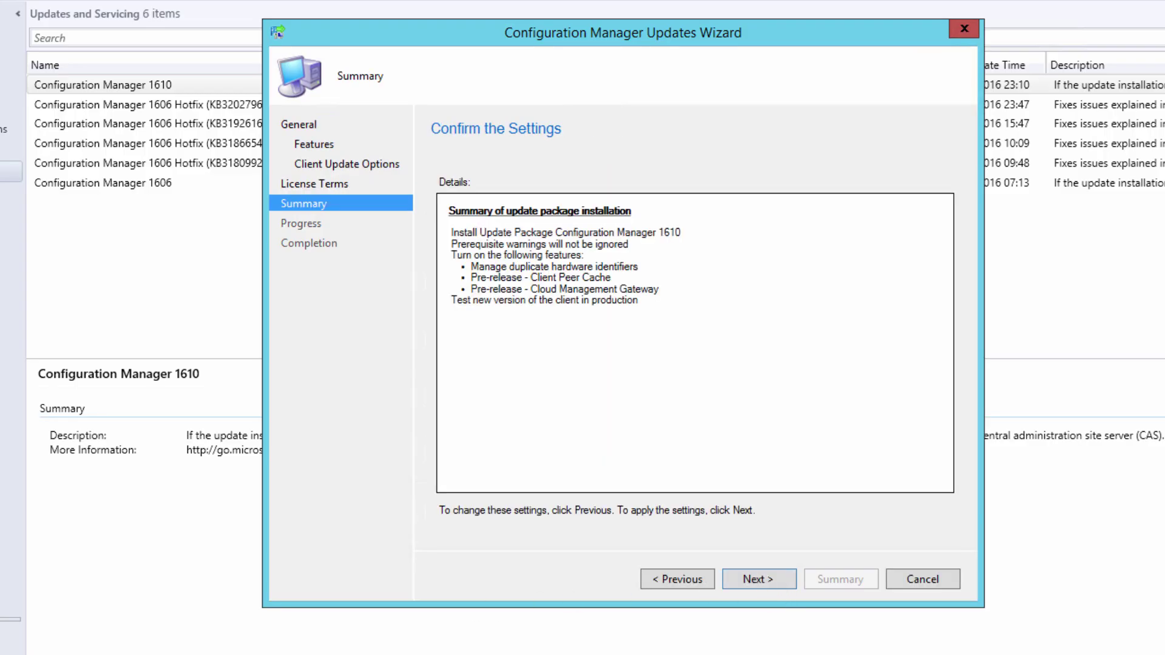
click(779, 580)
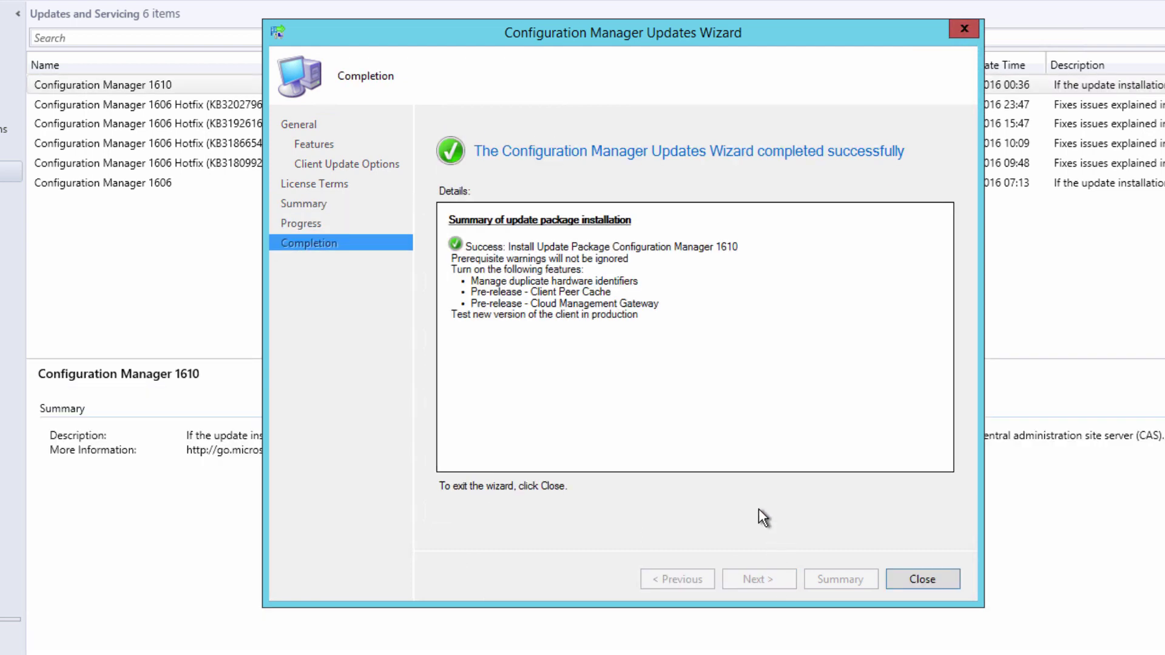
click(918, 579)
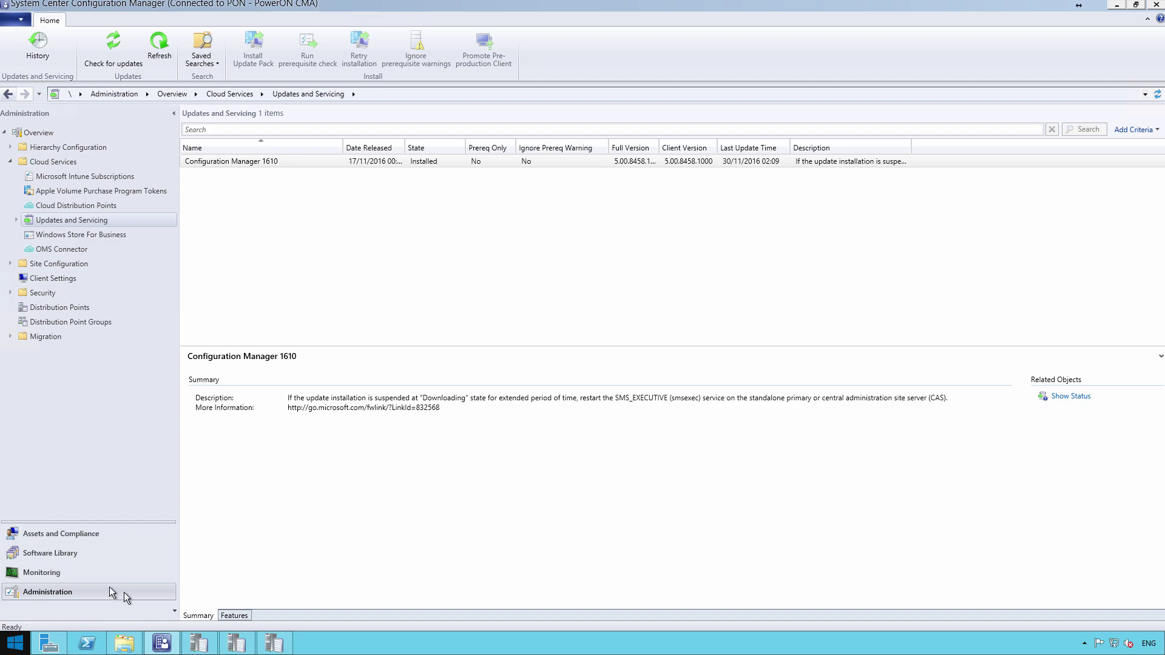
- Open CMTrace from the taskbar to follow the 1610 installation progress
click(275, 644)
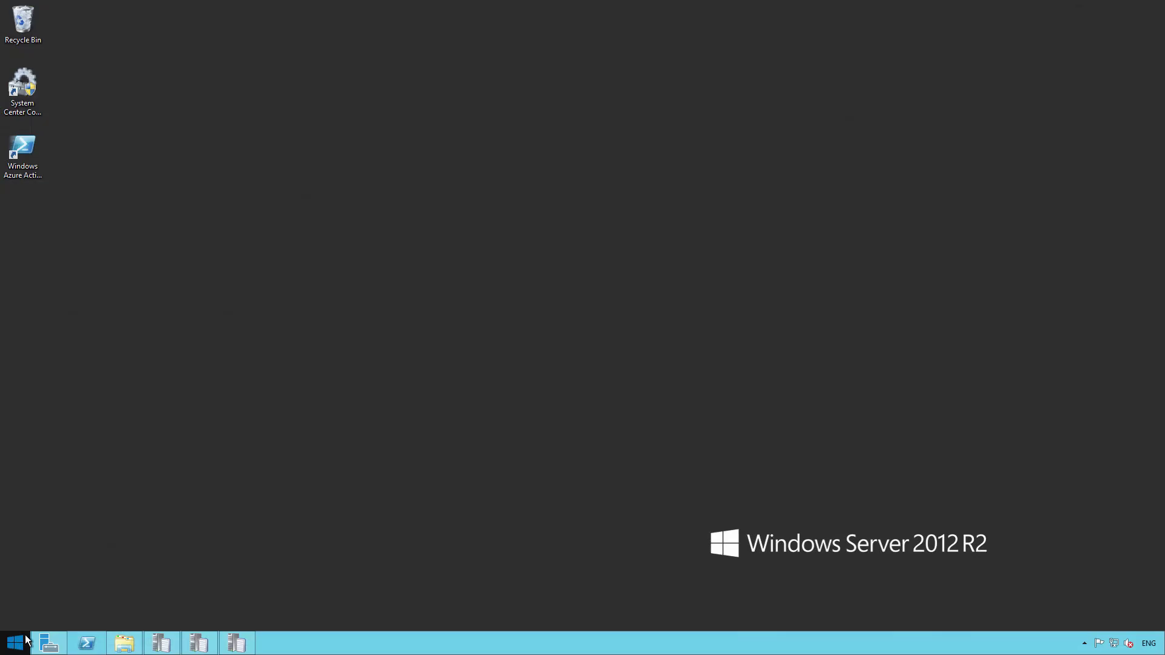
- Relaunch the Configuration Manager console and approve its upgrade to version 5.00.8458.1500
click(28, 640)
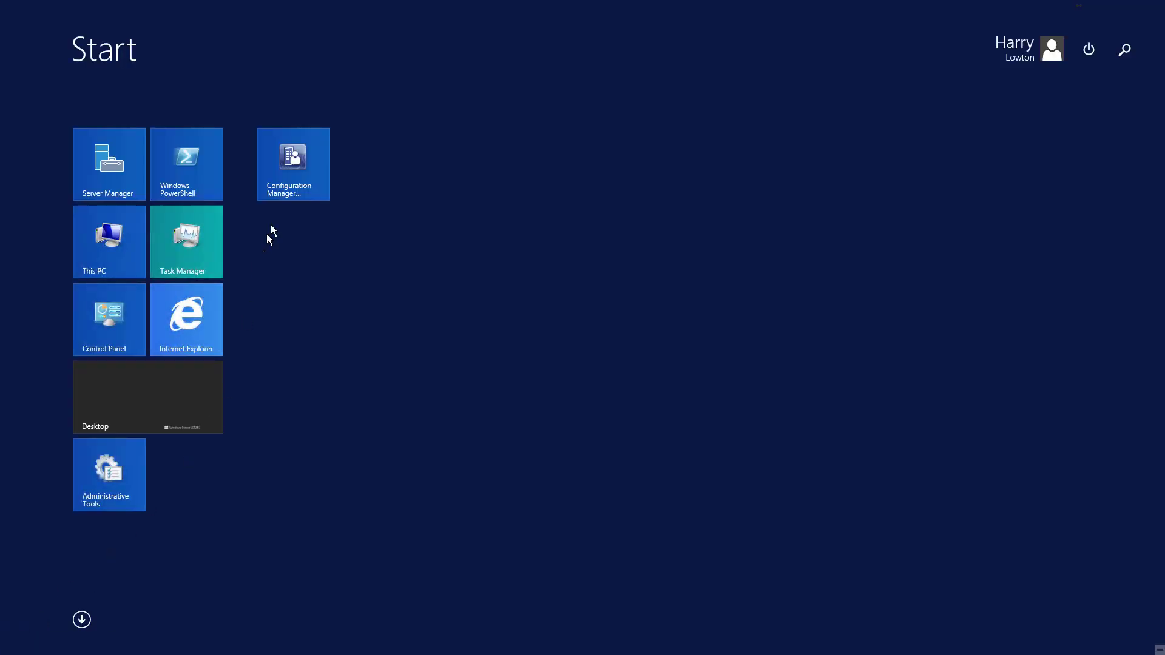
click(292, 189)
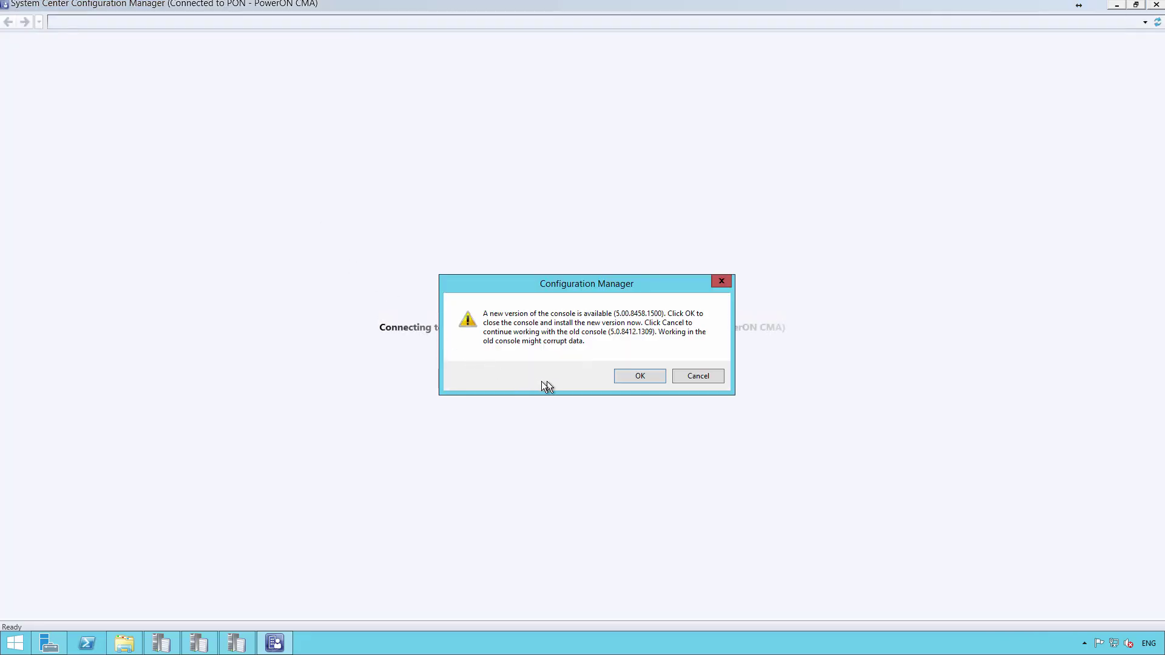
click(629, 379)
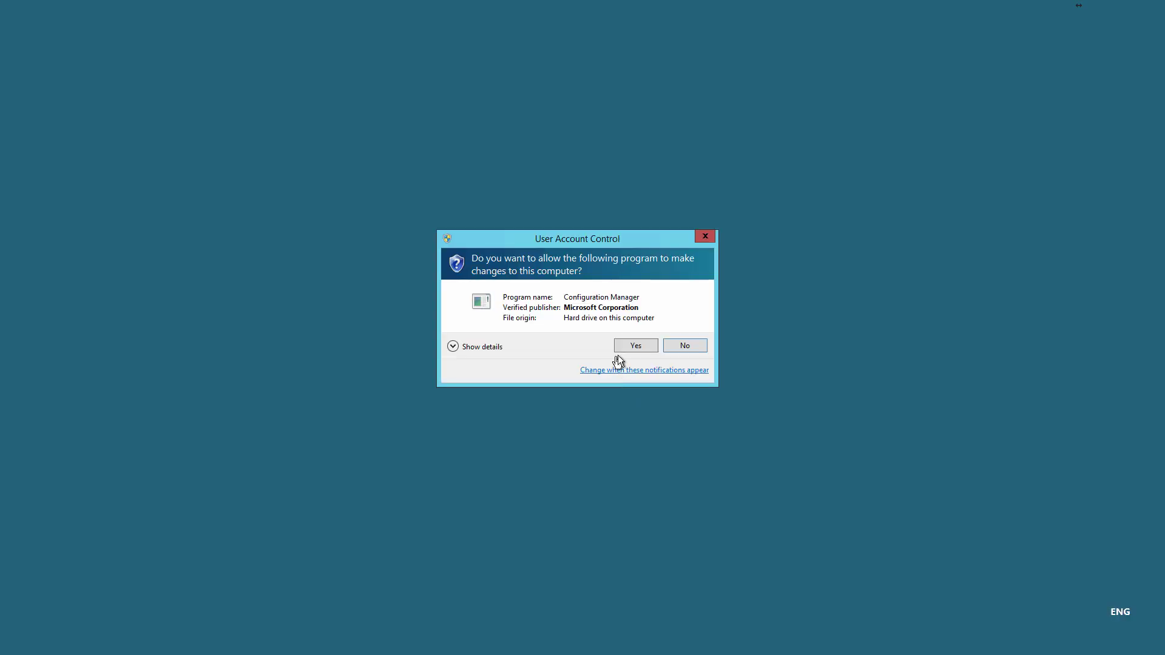
click(628, 347)
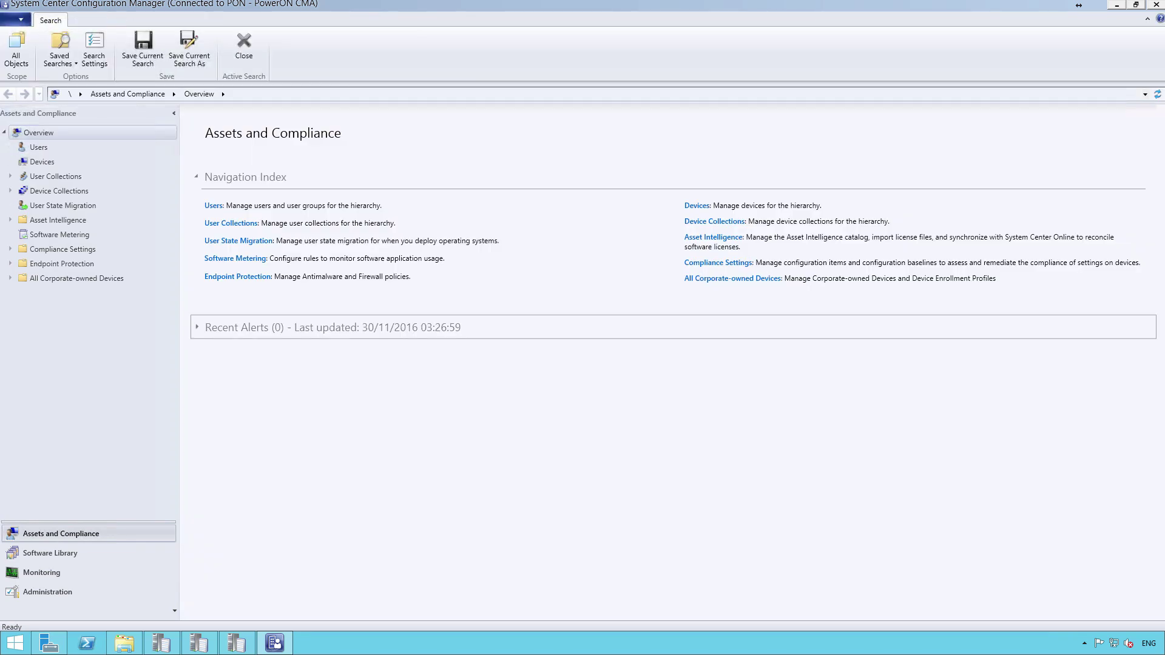
- Confirm version 1610 in About Configuration Manager, then move to the Software Library workspace
click(12, 22)
click(68, 123)
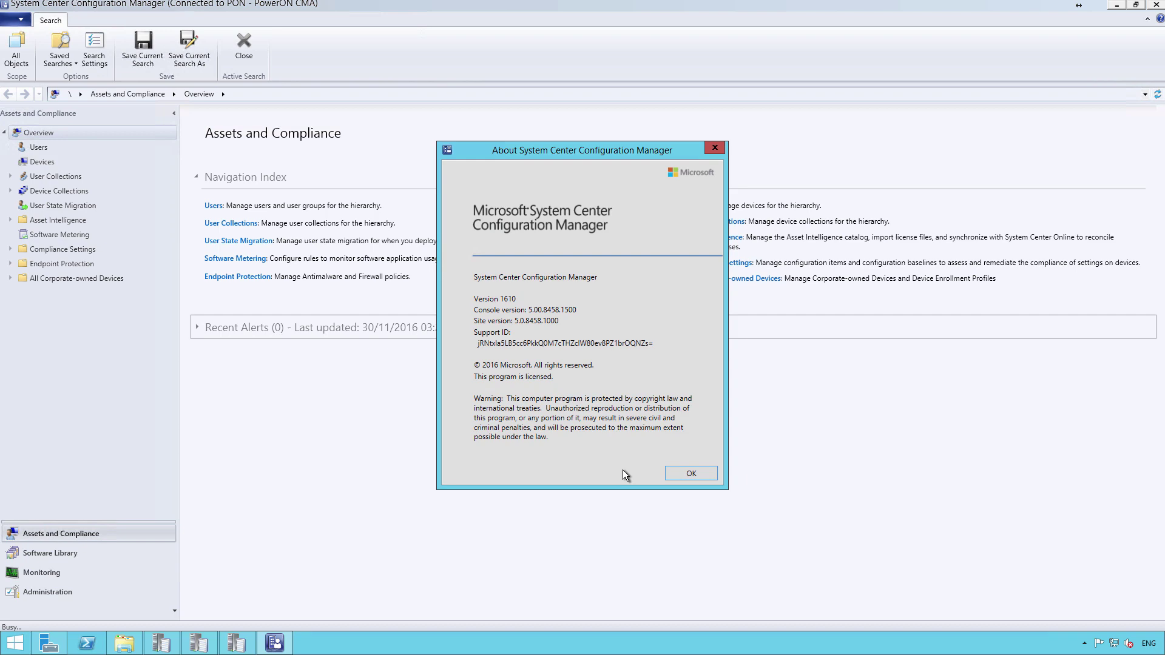
click(677, 473)
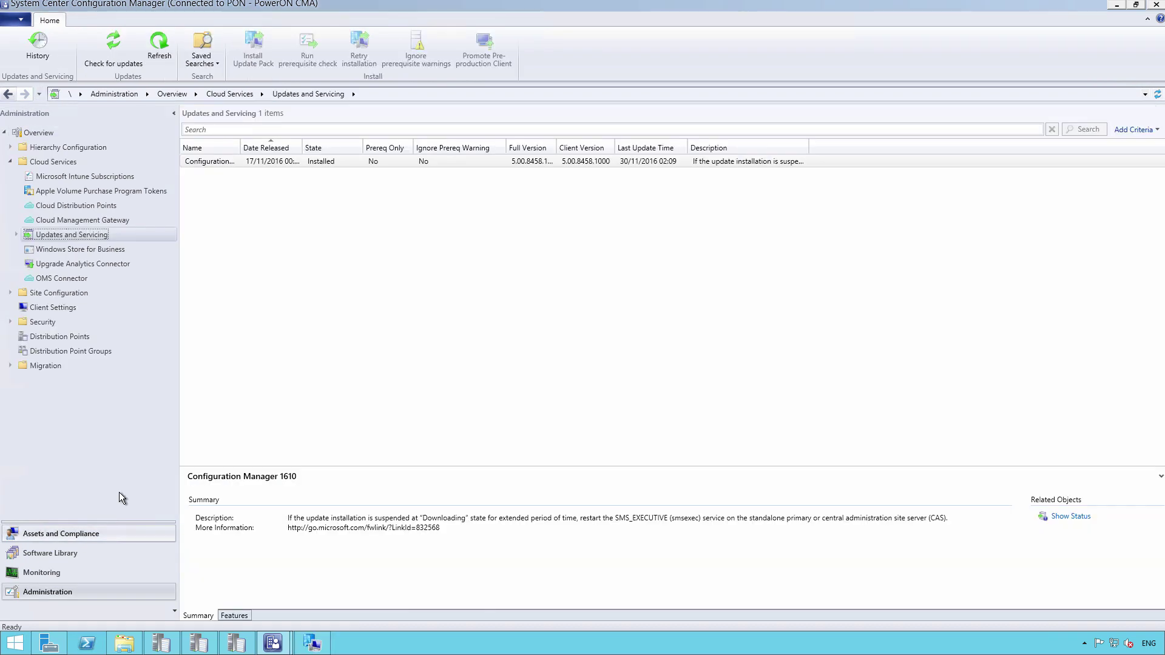
click(112, 556)
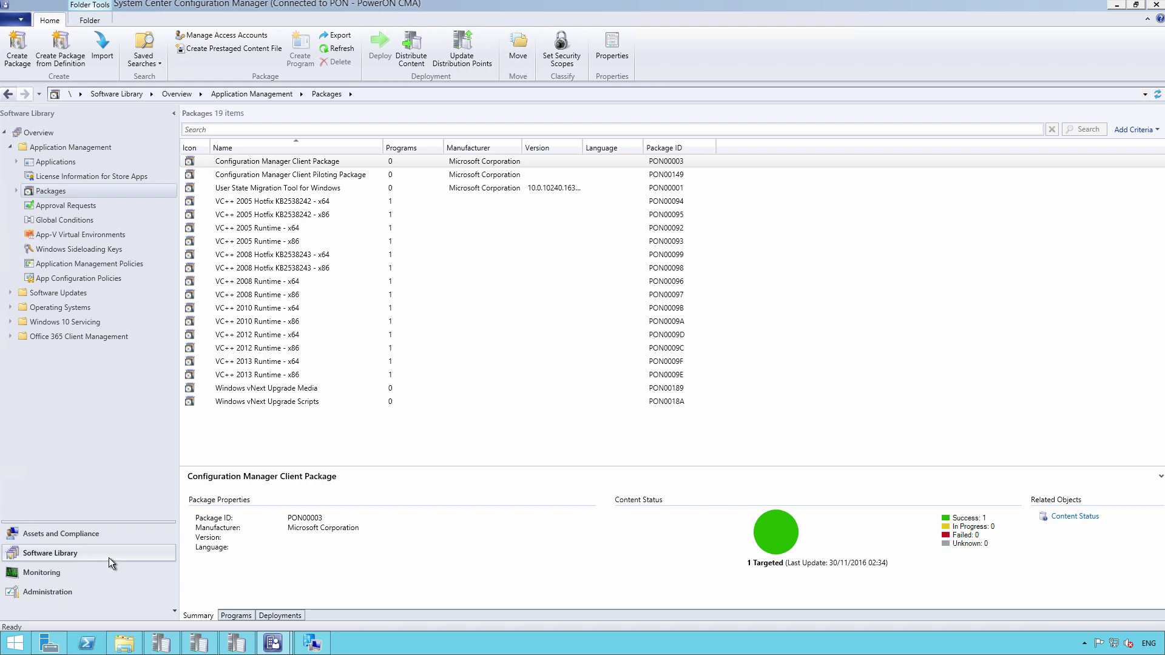
- In Administration, open Hierarchy Settings at the Client Upgrade tab (production client 5.00.8458.1000, 14 days)
click(103, 593)
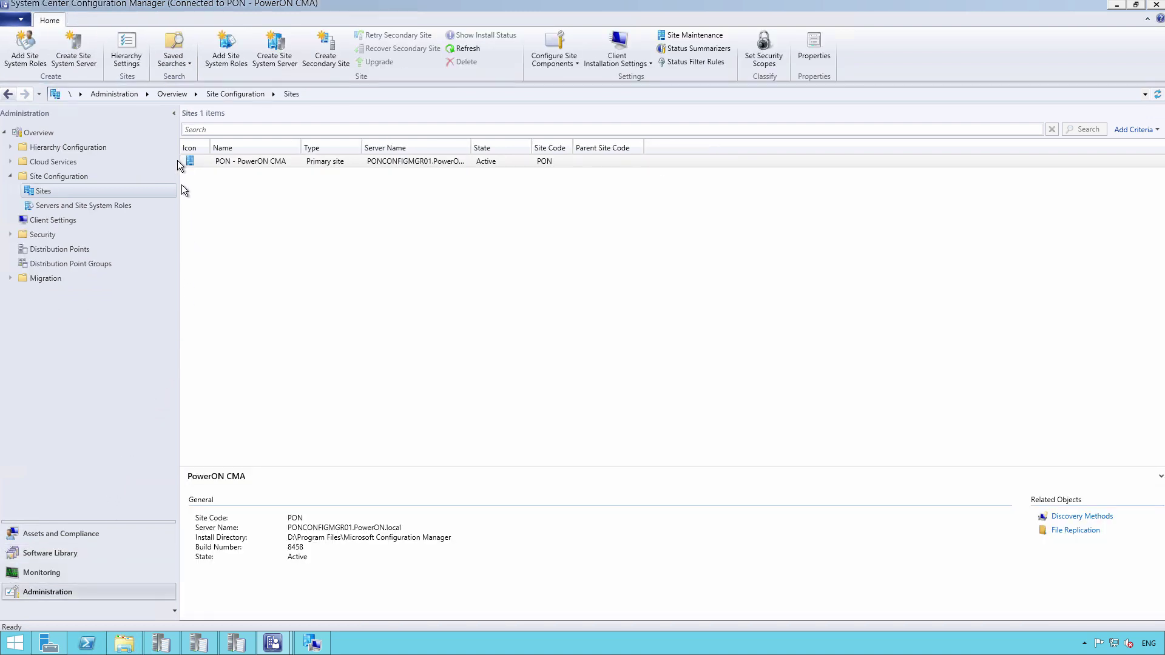
click(126, 56)
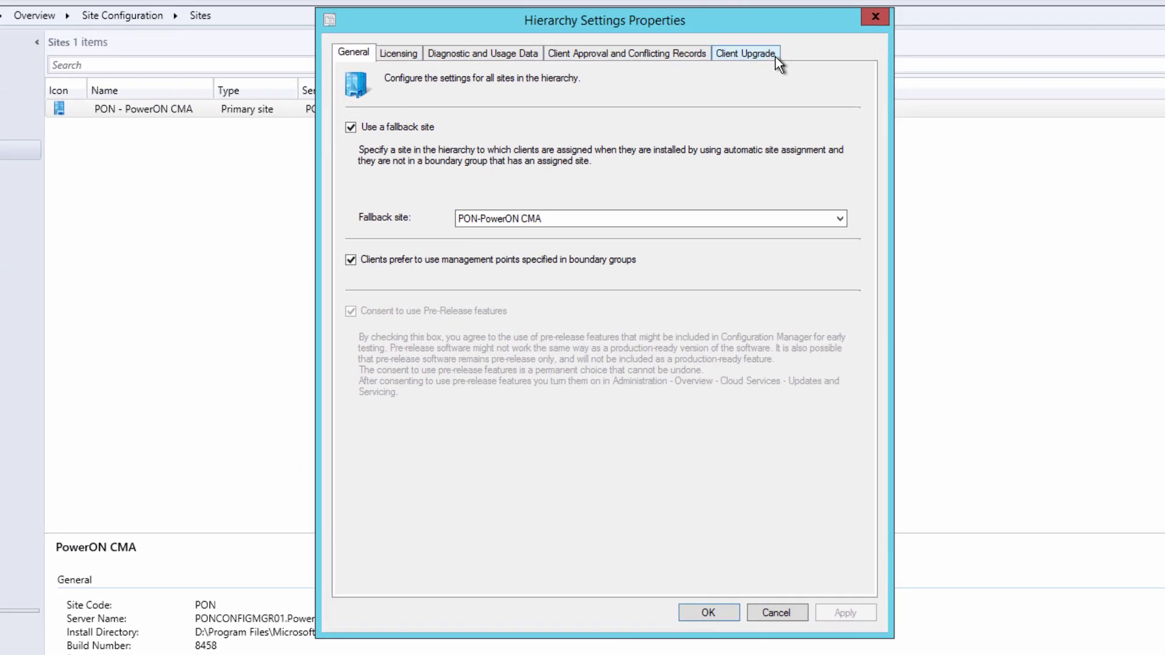
click(774, 55)
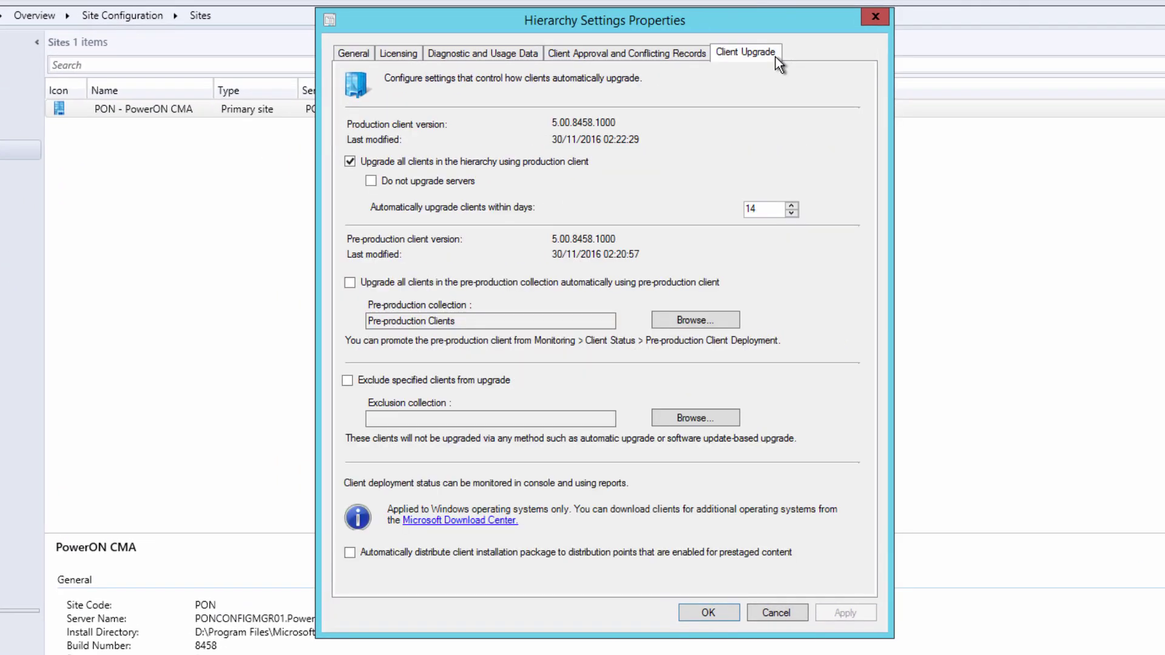